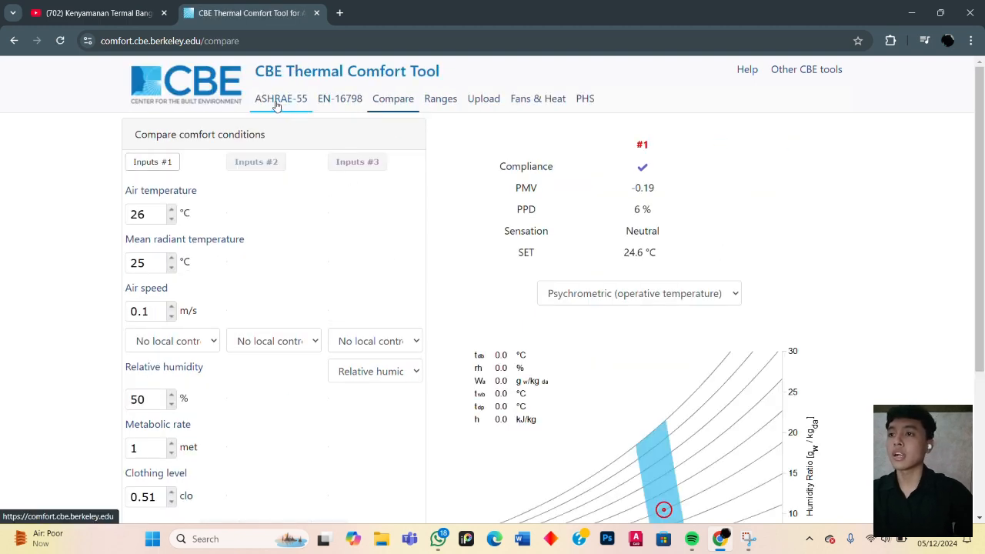
- Open the ASHRAE-55 calculator, try the Adaptive method and return the calculation to the PMV method
{"action": "left_click", "coordinate": [279, 106]}
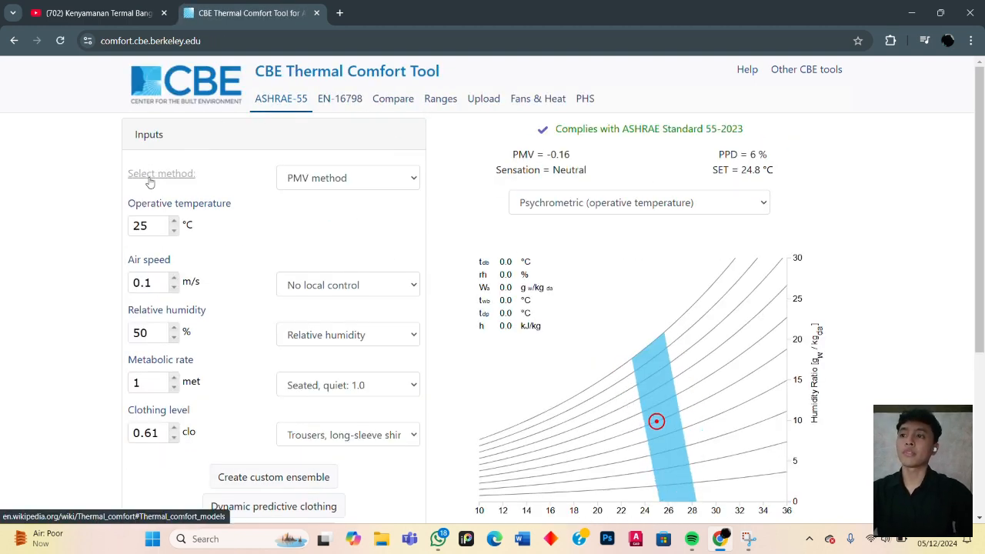
{"action": "left_click", "coordinate": [399, 181]}
{"action": "left_click", "coordinate": [331, 219]}
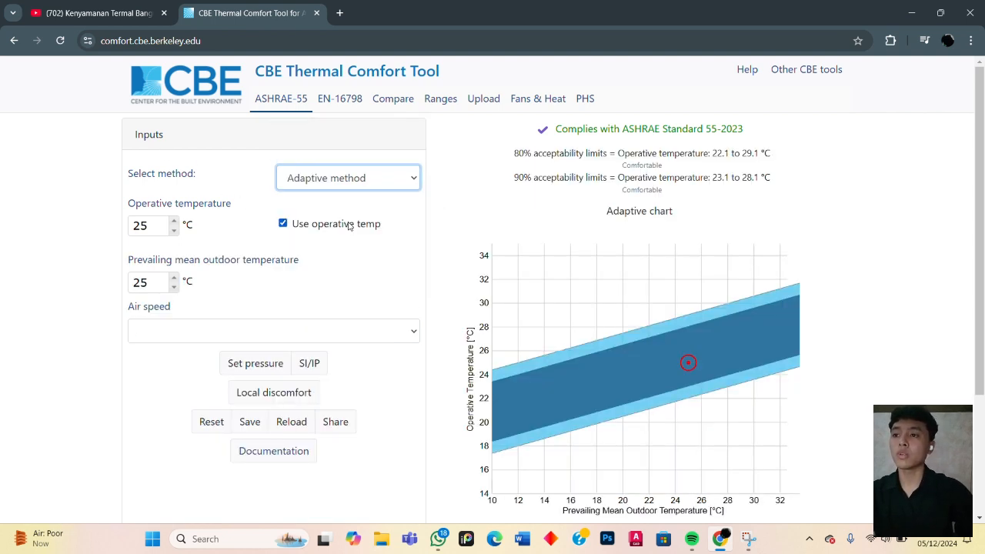
{"action": "left_click", "coordinate": [414, 181]}
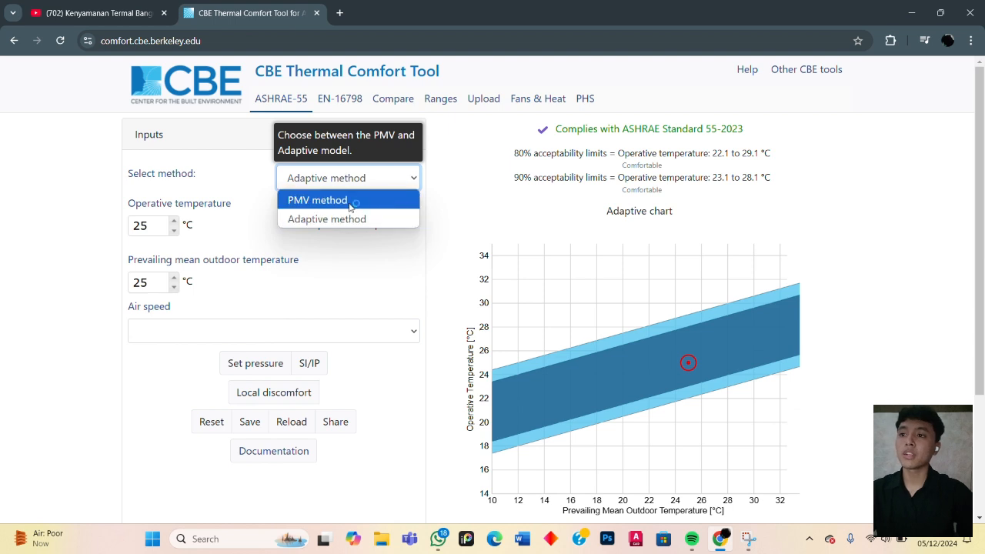
{"action": "left_click", "coordinate": [350, 202]}
{"action": "left_click", "coordinate": [378, 185]}
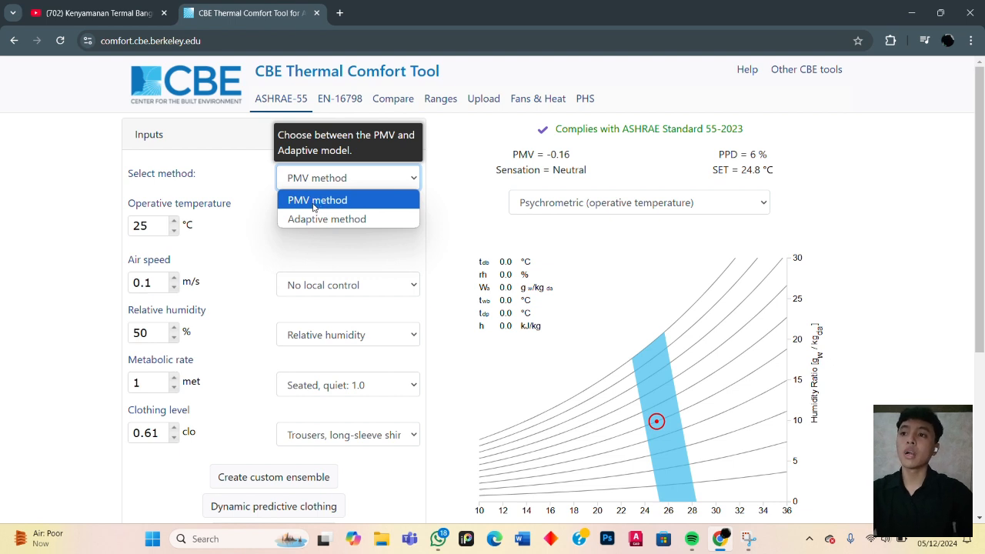
{"action": "left_click", "coordinate": [314, 202]}
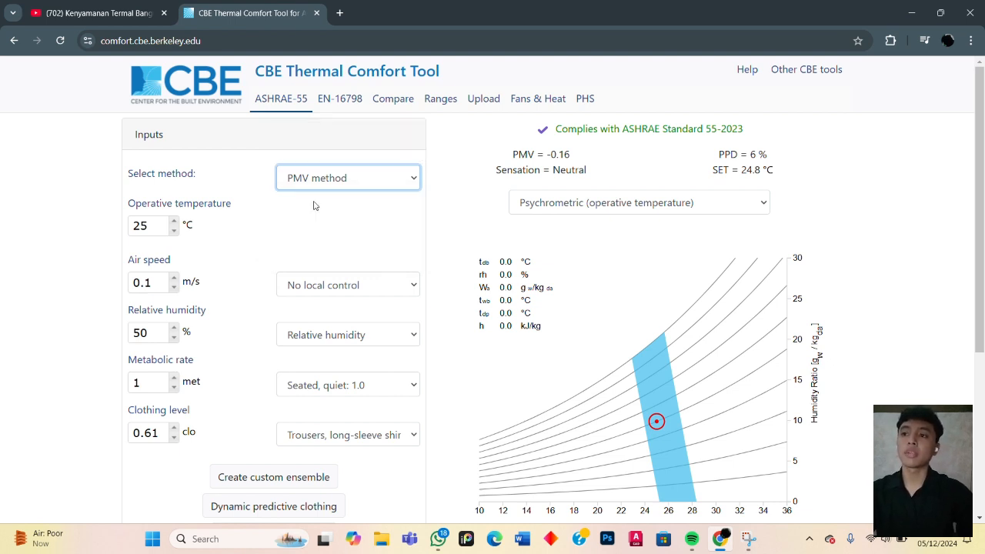
- Switch the calculation to the Adaptive method, look over its inputs and chart, and go back to the PMV method
{"action": "left_click", "coordinate": [358, 181]}
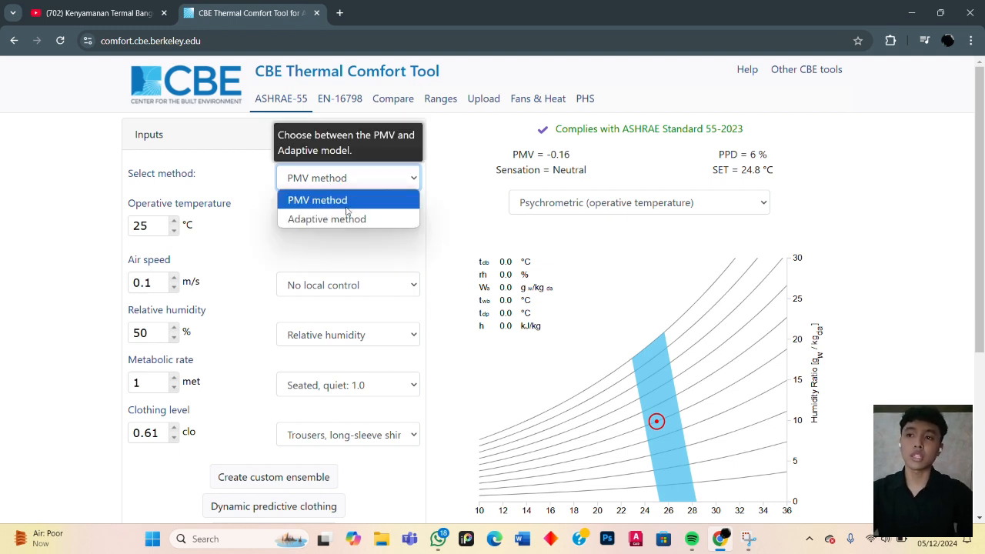
{"action": "left_click", "coordinate": [339, 220]}
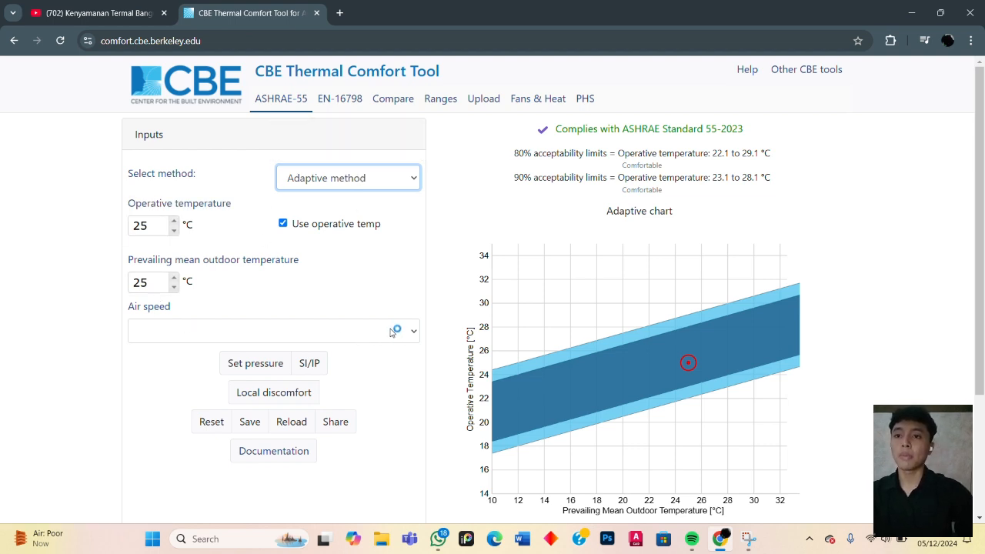
{"action": "scroll", "coordinate": [626, 330], "scroll_direction": "down", "scroll_amount": 2}
{"action": "scroll", "coordinate": [707, 368], "scroll_direction": "up", "scroll_amount": 2}
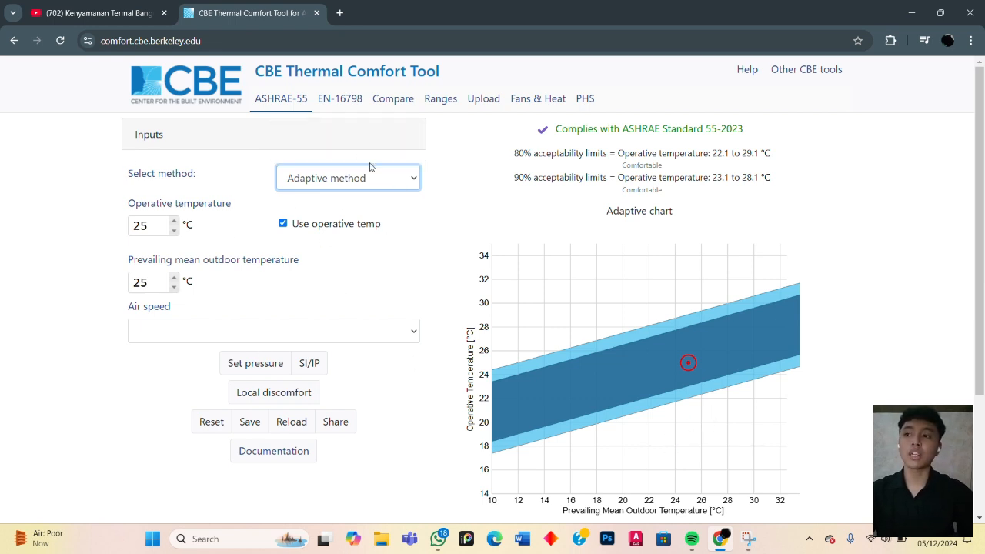
{"action": "left_click", "coordinate": [348, 178]}
{"action": "left_click", "coordinate": [341, 199]}
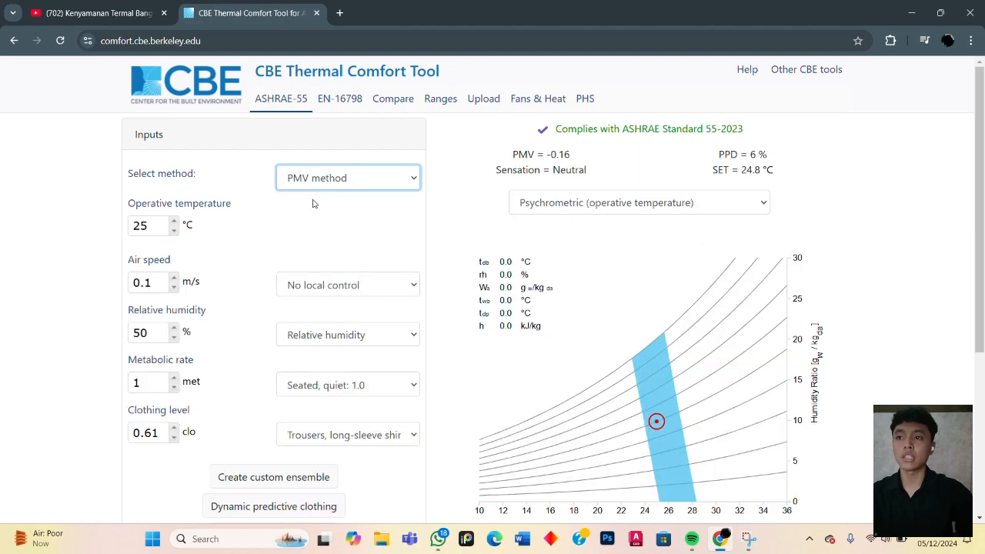
- Examine the PMV method's ASHRAE compliance result, psychrometric chart and operative temperature input
{"action": "scroll", "coordinate": [455, 210], "scroll_direction": "down", "scroll_amount": 2}
{"action": "scroll", "coordinate": [549, 194], "scroll_direction": "up", "scroll_amount": 2}
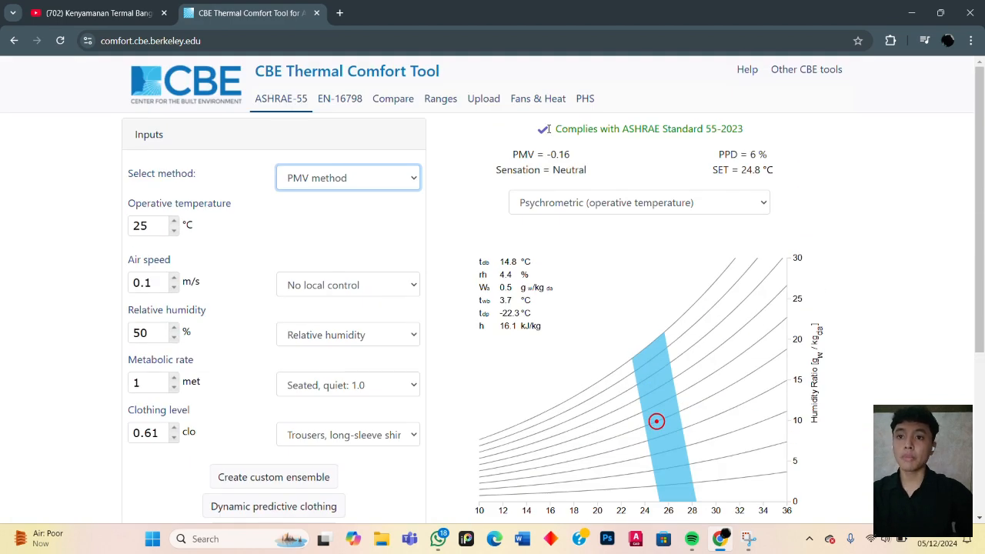
{"action": "scroll", "coordinate": [662, 223], "scroll_direction": "down", "scroll_amount": 2}
{"action": "scroll", "coordinate": [665, 246], "scroll_direction": "up", "scroll_amount": 2}
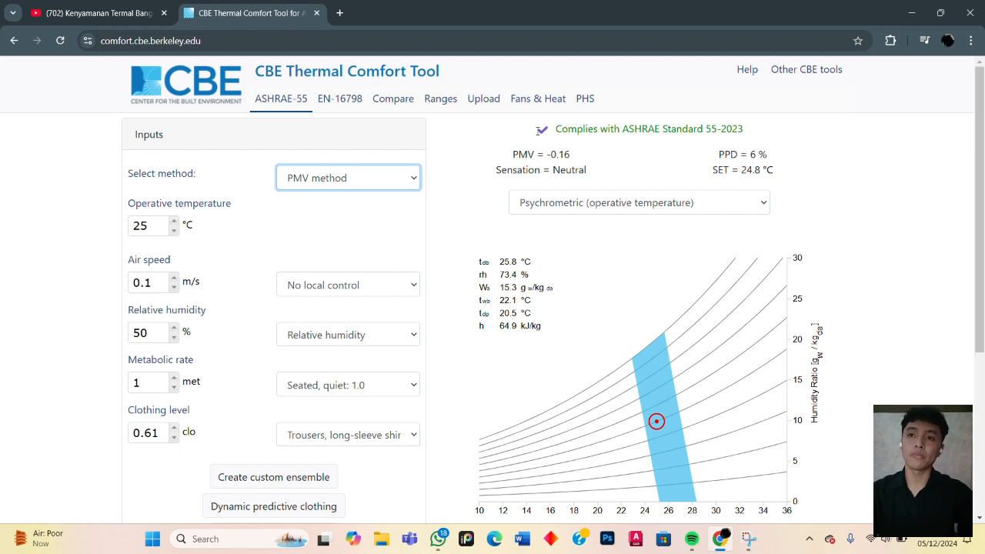
{"action": "left_click_drag", "start_coordinate": [537, 131], "coordinate": [550, 129]}
{"action": "left_click", "coordinate": [551, 130]}
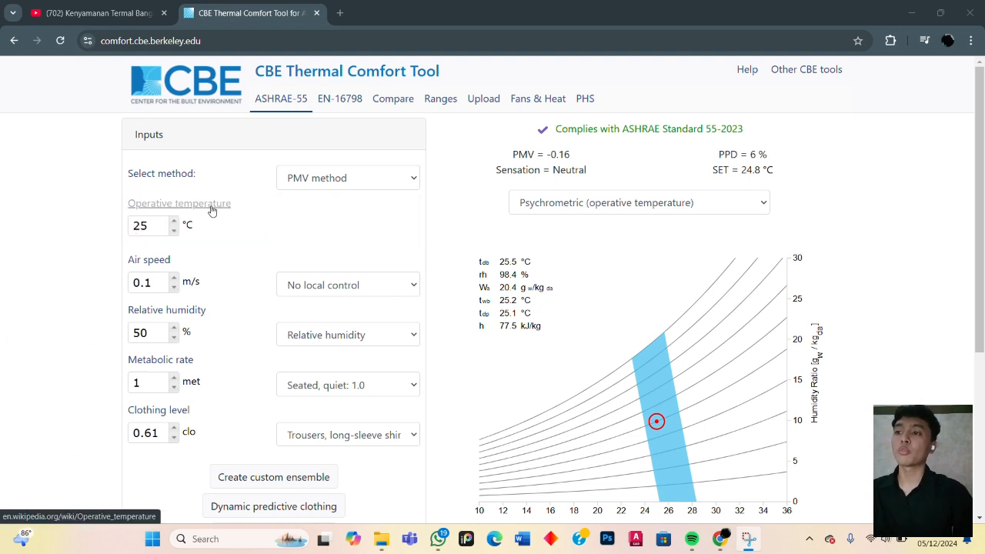
{"action": "left_click", "coordinate": [149, 226]}
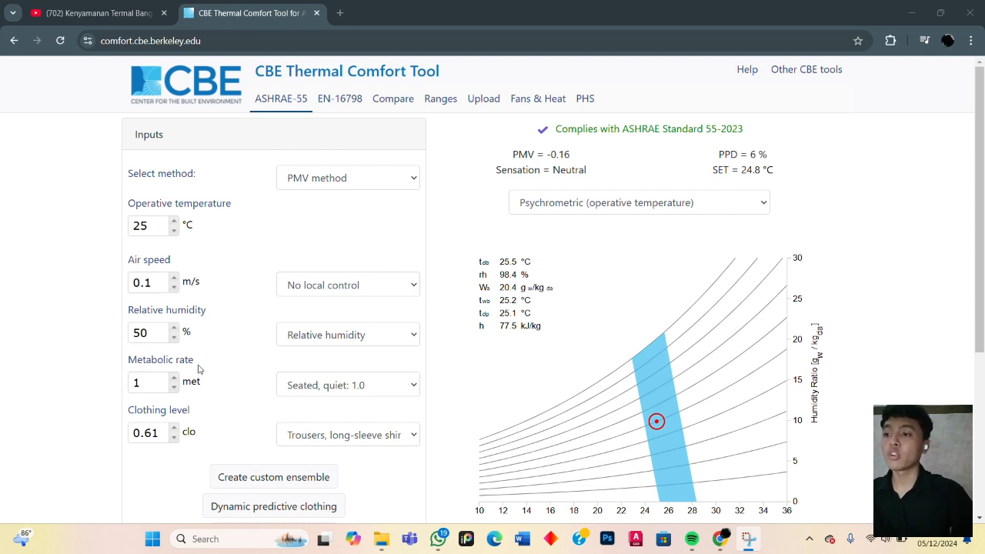
- Try the metabolic rate presets Sleeping: 0.7 and Handling 100lb (45 kg) bags: 4.0
{"action": "left_click", "coordinate": [372, 388]}
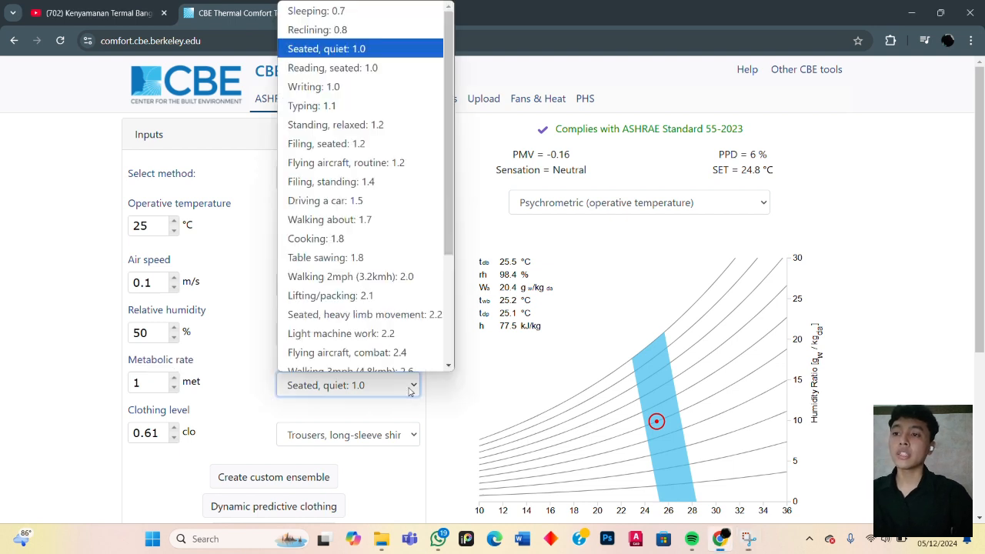
{"action": "left_click", "coordinate": [336, 13]}
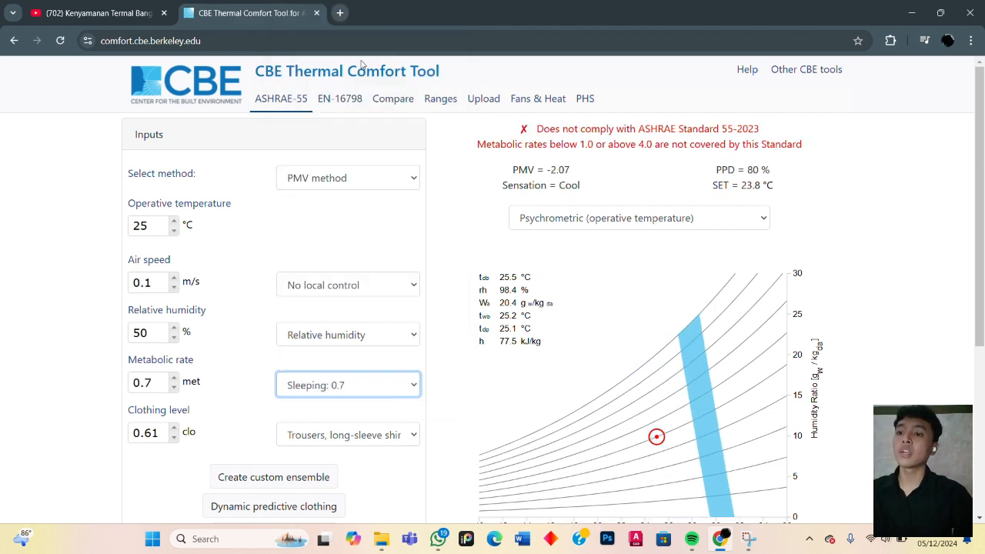
{"action": "left_click", "coordinate": [408, 385]}
{"action": "scroll", "coordinate": [354, 308], "scroll_direction": "down", "scroll_amount": 3}
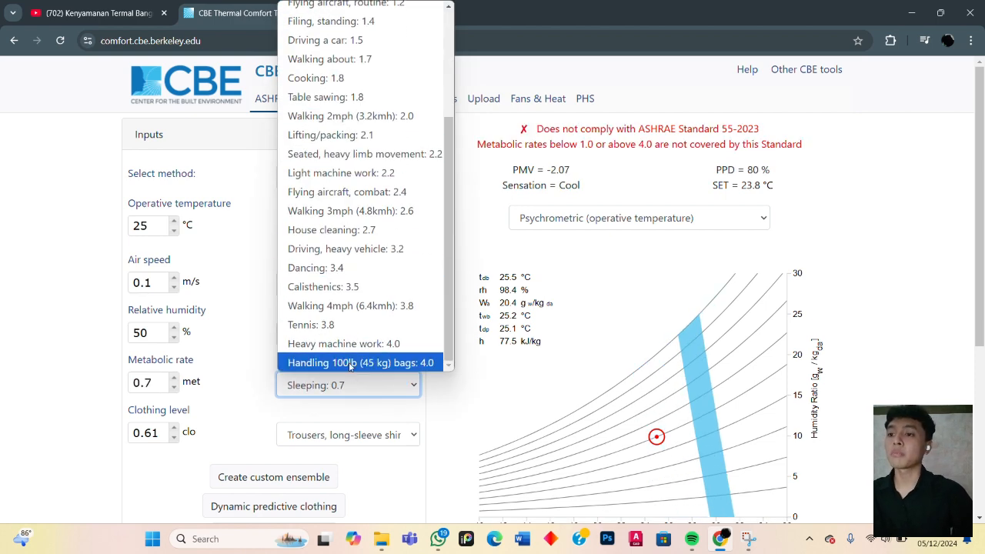
{"action": "left_click", "coordinate": [350, 363]}
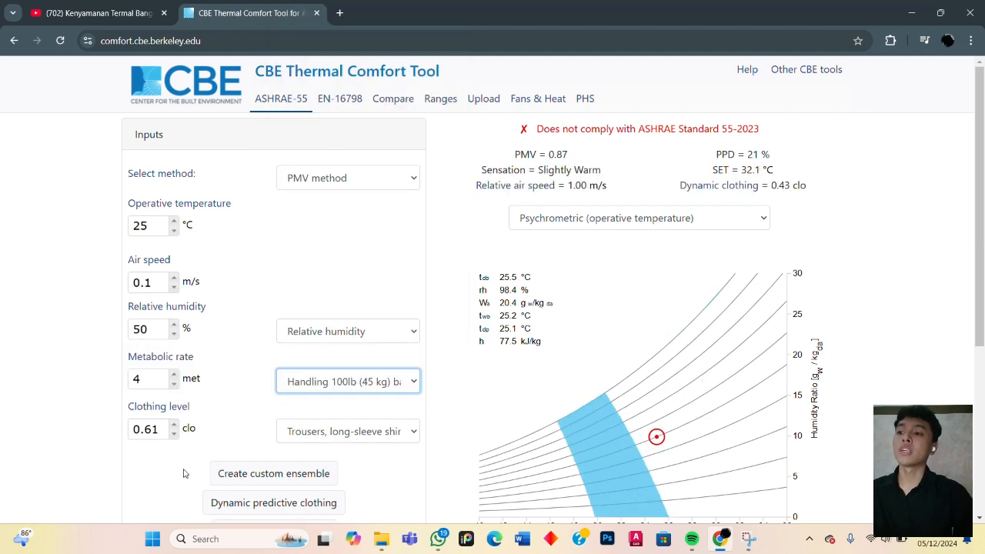
- Look over the rest of the input form and the available clothing level presets
{"action": "scroll", "coordinate": [138, 431], "scroll_direction": "down", "scroll_amount": 3}
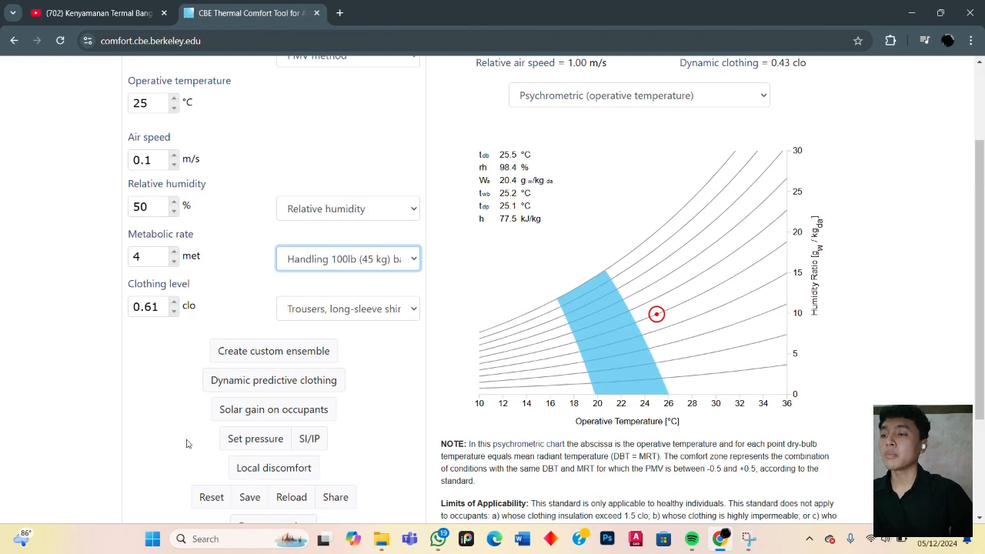
{"action": "scroll", "coordinate": [181, 408], "scroll_direction": "up", "scroll_amount": 3}
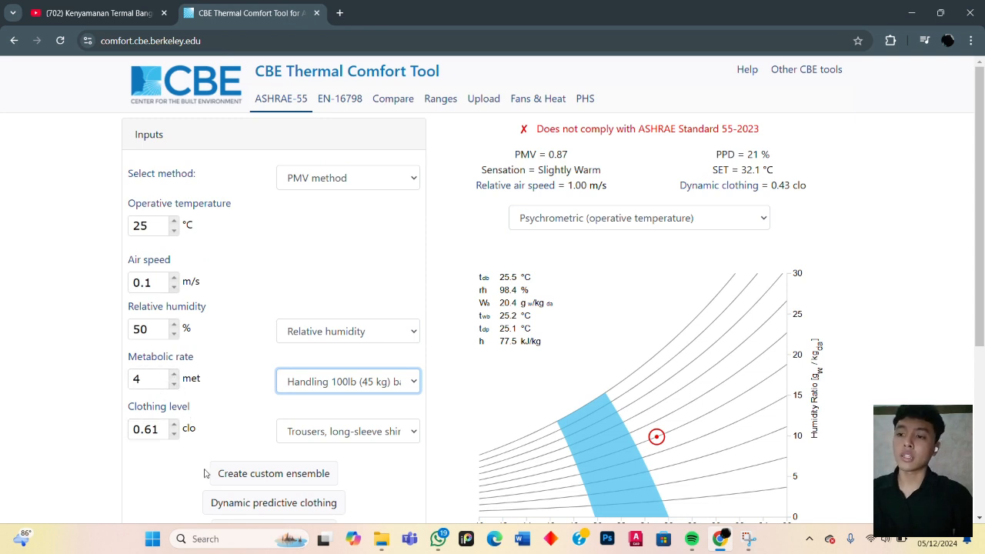
{"action": "left_click", "coordinate": [368, 432]}
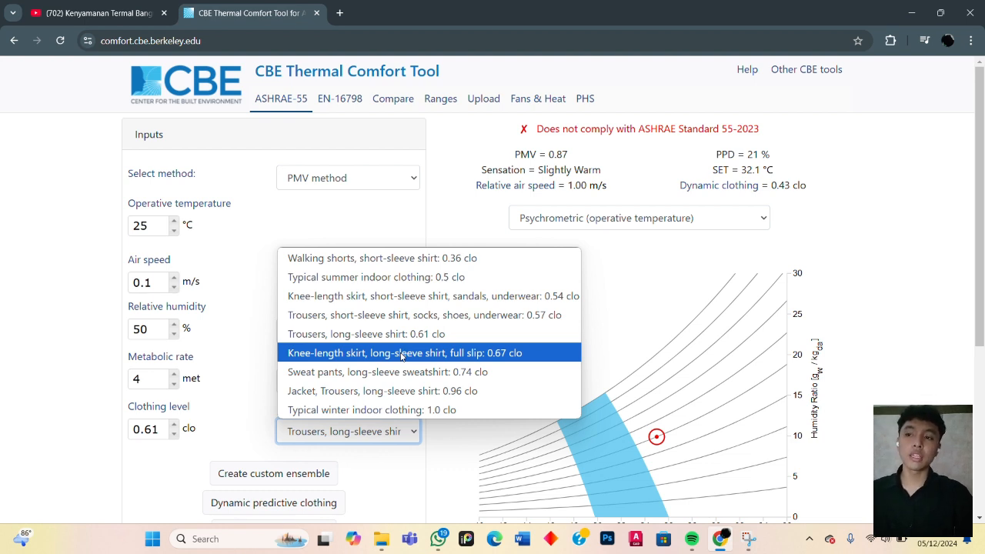
{"action": "left_click", "coordinate": [359, 218]}
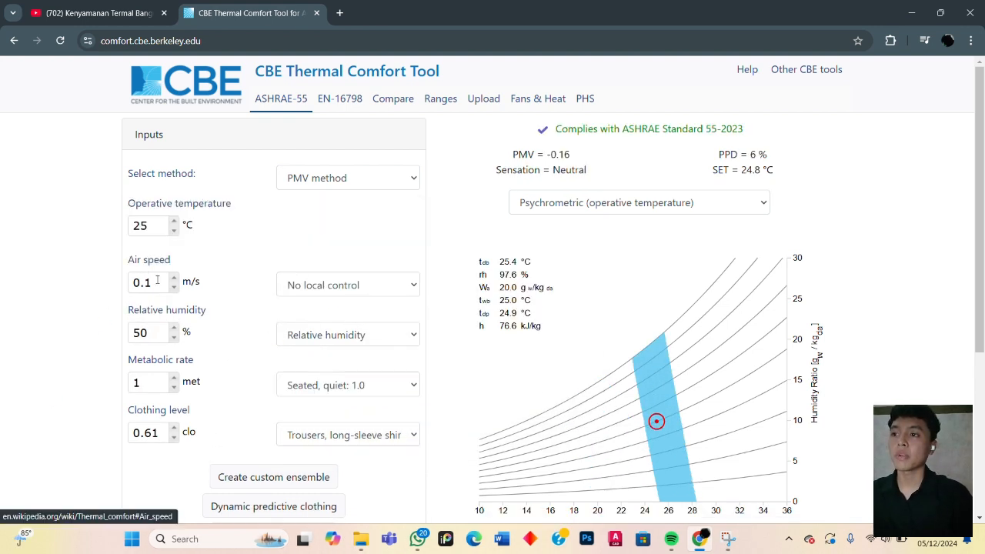
- Set the operative temperature to 28 °C and apply it to the PMV calculation
{"action": "double_click", "coordinate": [140, 228]}
{"action": "type", "text": "2"}
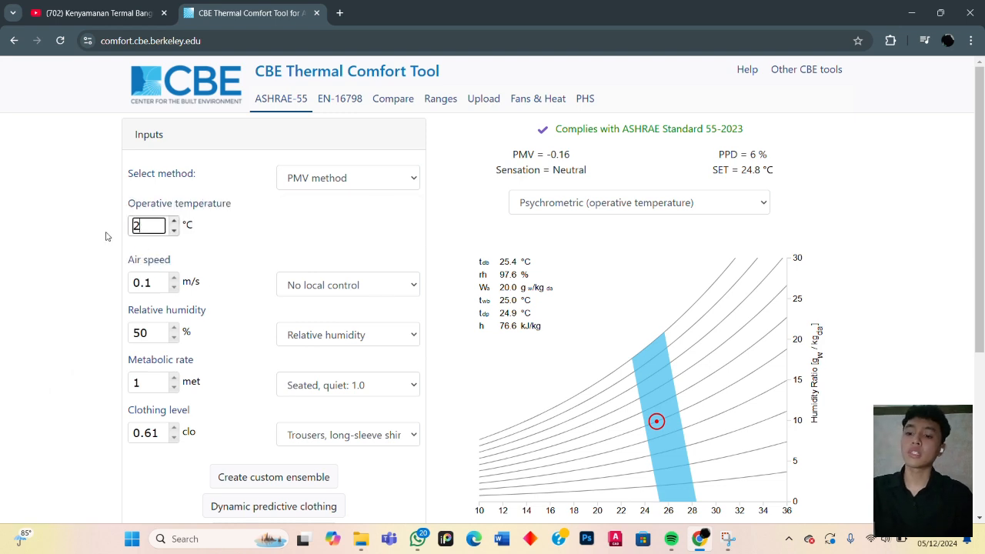
{"action": "type", "text": "8"}
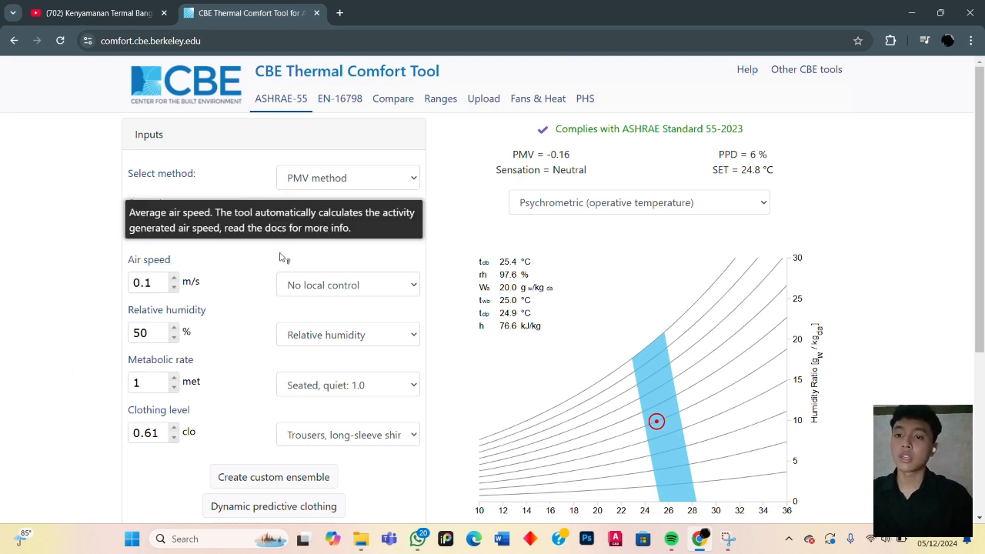
{"action": "left_click", "coordinate": [244, 264]}
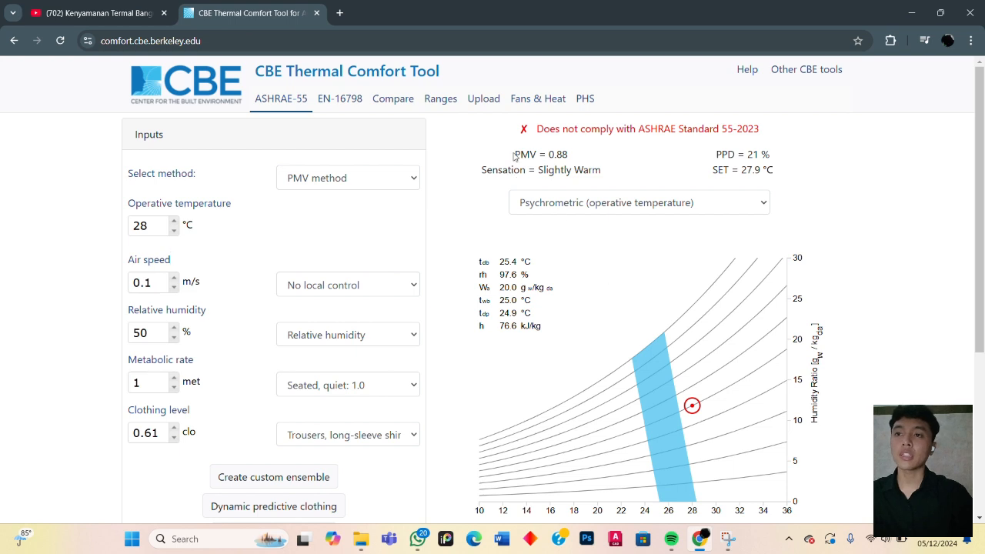
- Examine the ASHRAE compliance verdict and the operating point's position relative to the comfort zone on the psychrometric chart
{"action": "left_click_drag", "start_coordinate": [521, 128], "coordinate": [530, 129]}
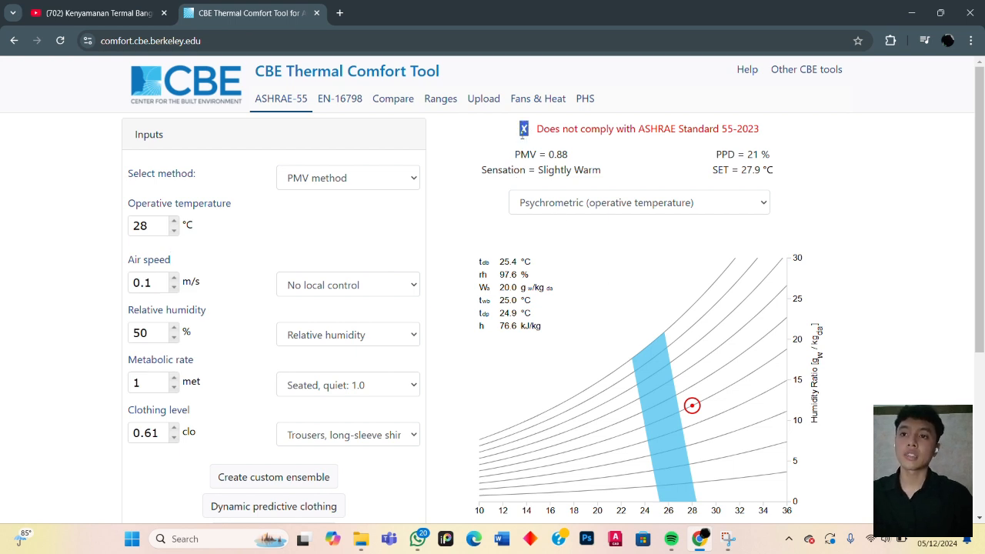
{"action": "left_click", "coordinate": [491, 141]}
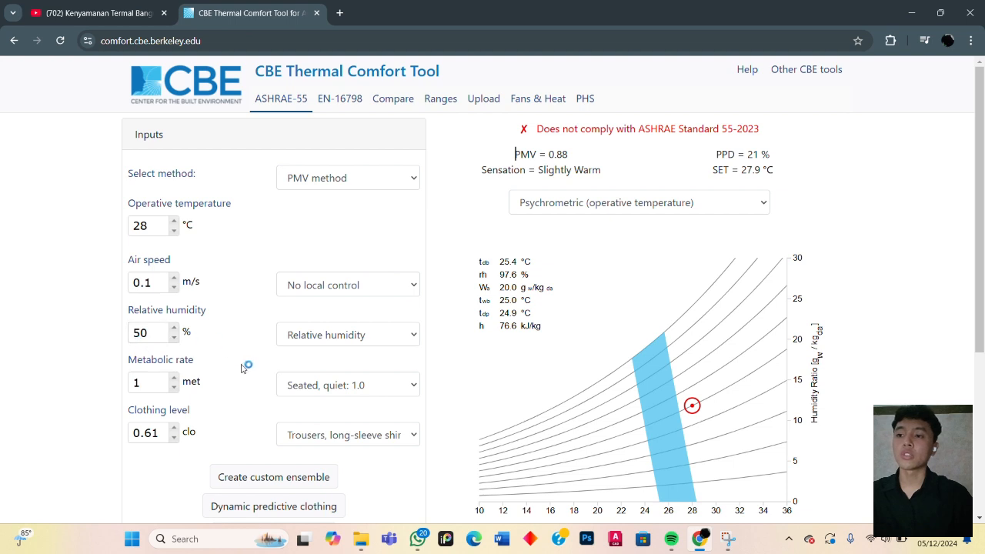
{"action": "left_click", "coordinate": [137, 382]}
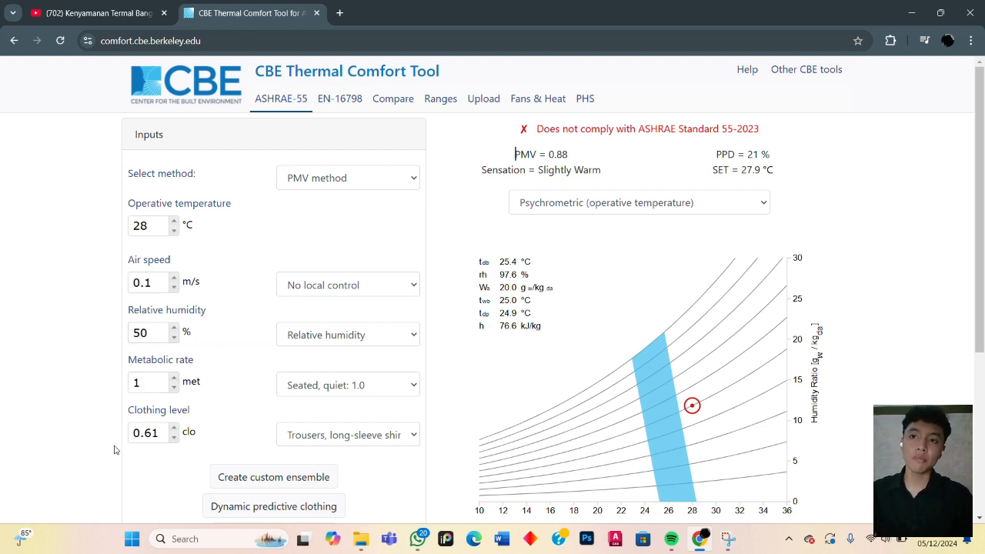
{"action": "left_click_drag", "start_coordinate": [537, 133], "coordinate": [766, 134]}
{"action": "left_click", "coordinate": [815, 168]}
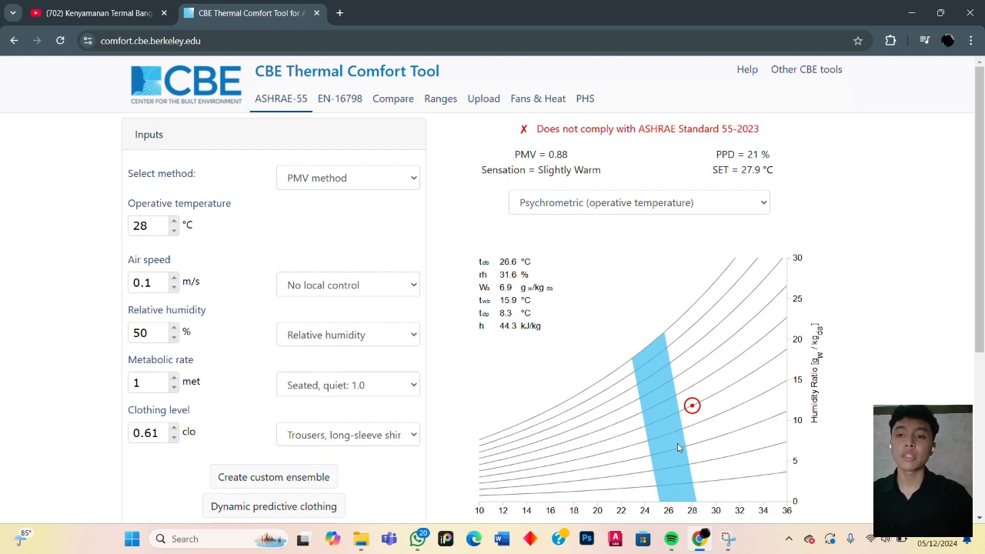
{"action": "scroll", "coordinate": [764, 294], "scroll_direction": "down", "scroll_amount": 2}
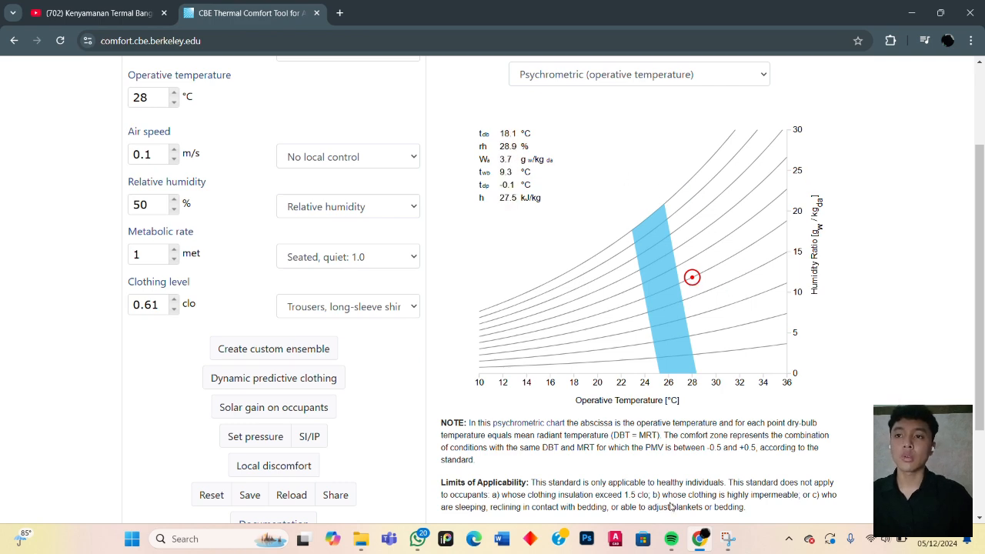
{"action": "scroll", "coordinate": [680, 363], "scroll_direction": "up", "scroll_amount": 2}
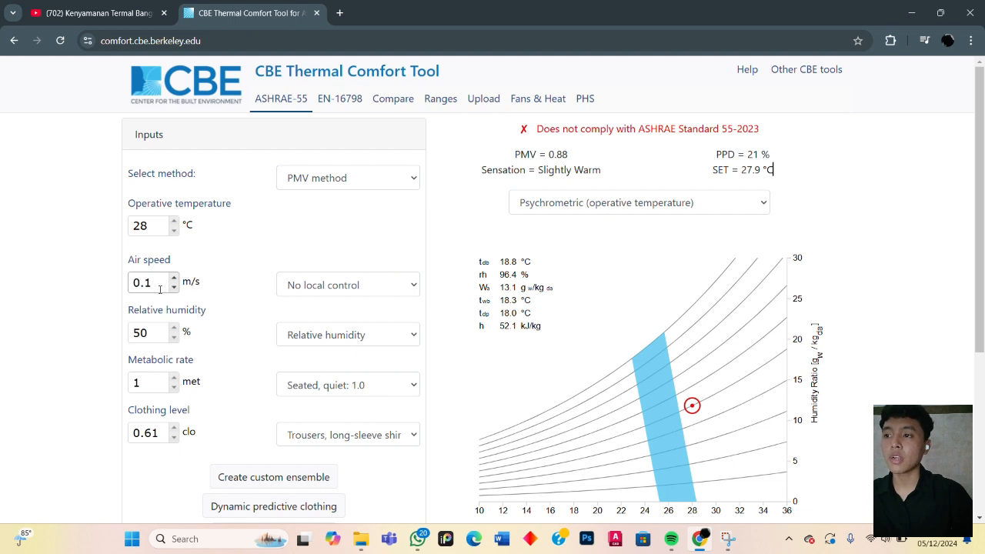
- Set the air speed to 0.5 m/s and check the operating point on the psychrometric chart
{"action": "left_click_drag", "start_coordinate": [159, 286], "coordinate": [120, 289]}
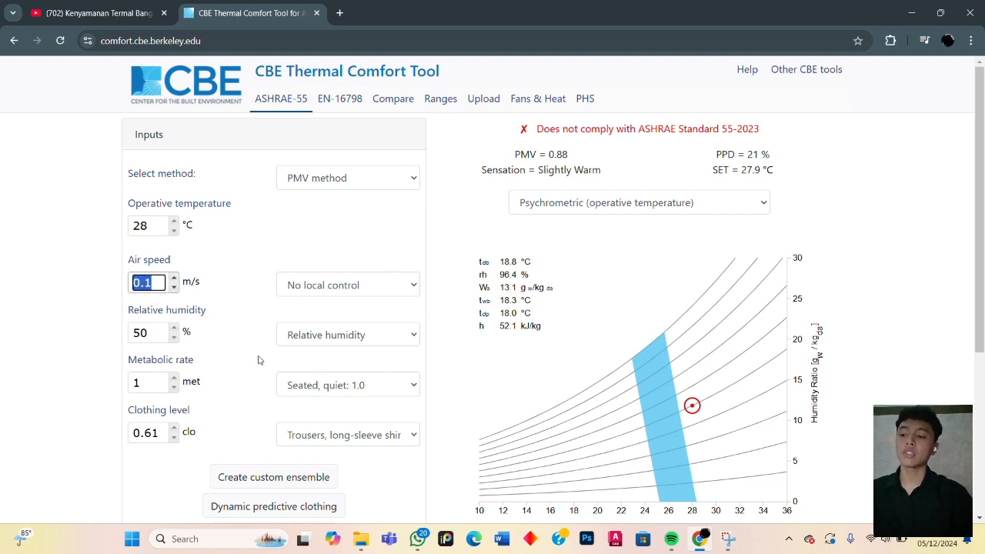
{"action": "type", "text": "0"}
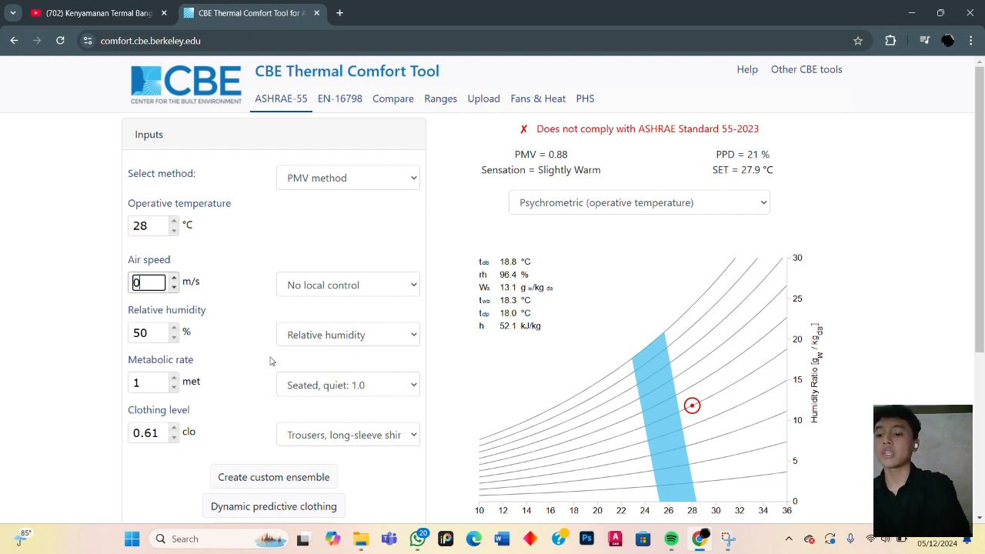
{"action": "type", "text": ".5"}
{"action": "key", "text": "Tab"}
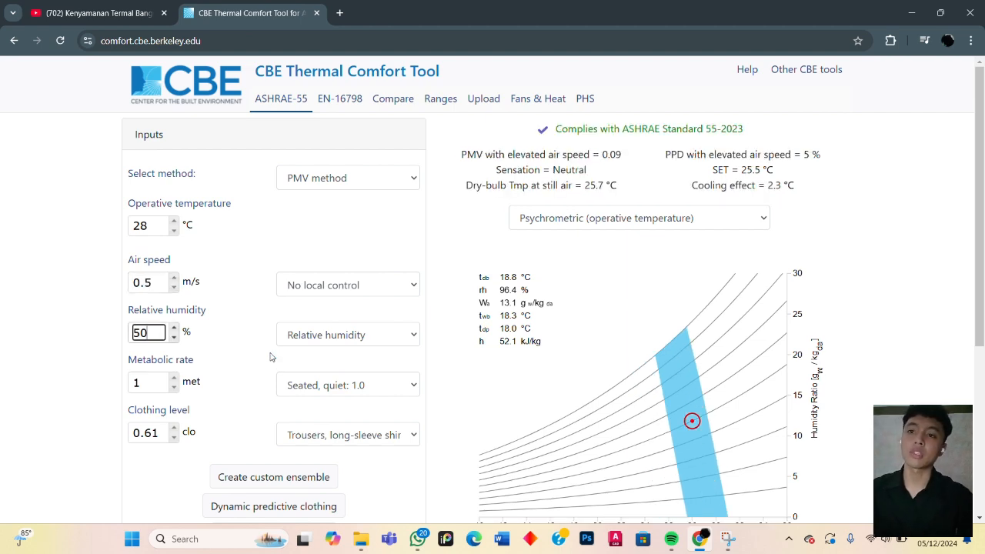
{"action": "scroll", "coordinate": [613, 247], "scroll_direction": "down", "scroll_amount": 2}
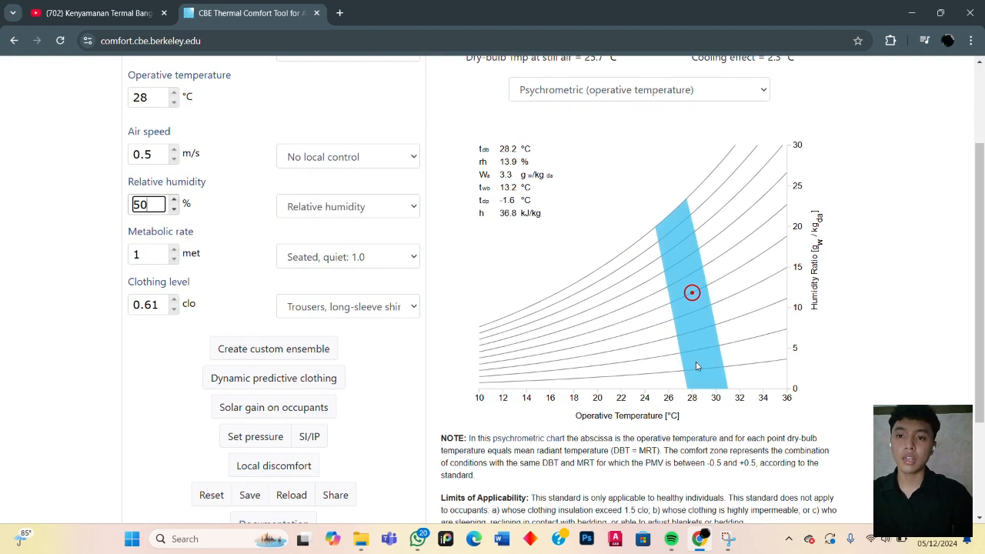
{"action": "scroll", "coordinate": [709, 400], "scroll_direction": "up", "scroll_amount": 2}
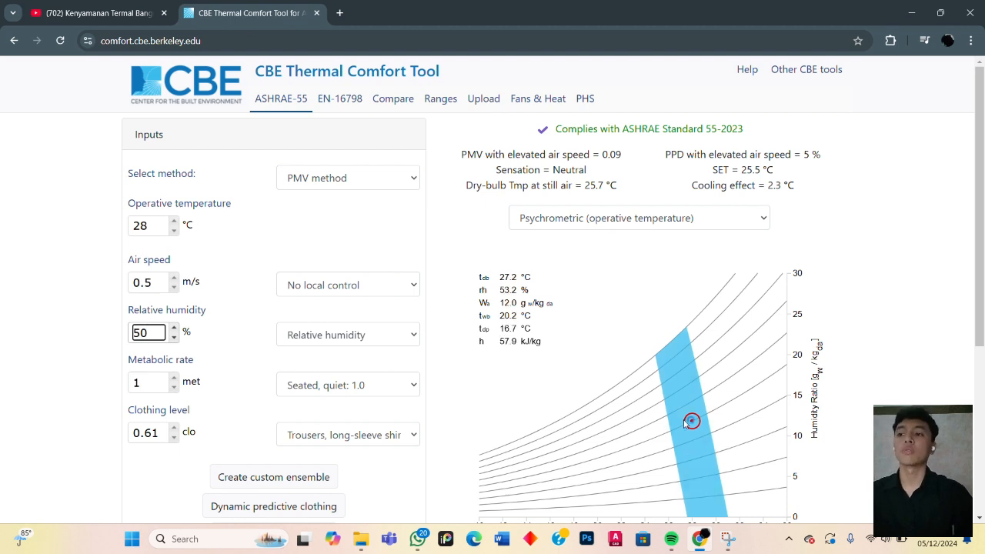
- Set the air speed to 1 m/s and check the operating point on the chart and the ASHRAE compliance verdict
{"action": "left_click_drag", "start_coordinate": [157, 285], "coordinate": [117, 324]}
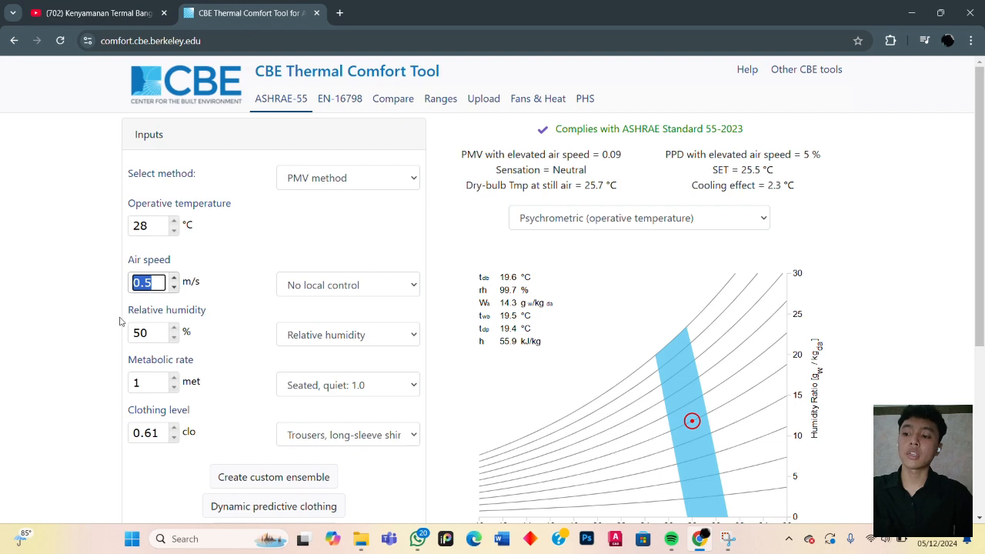
{"action": "type", "text": "1"}
{"action": "key", "text": "Tab"}
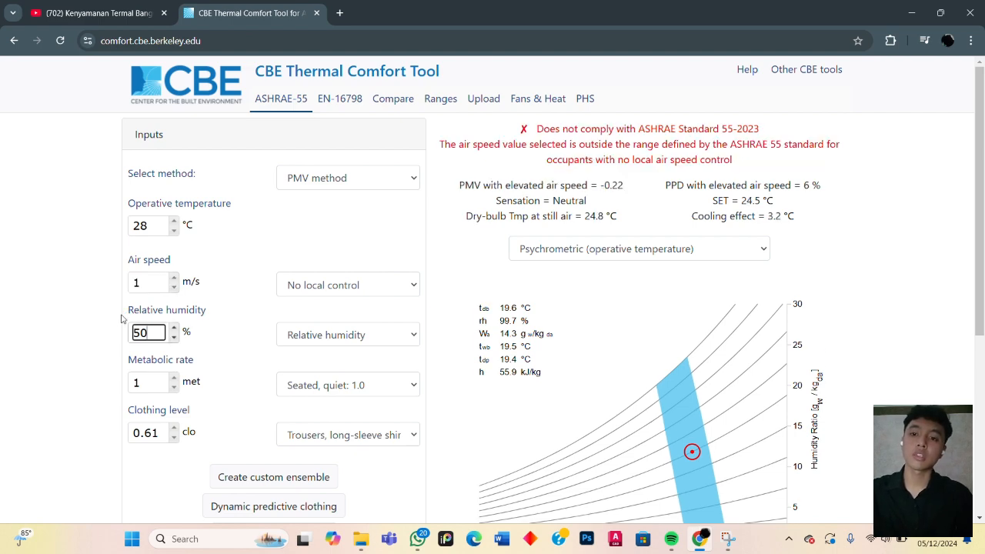
{"action": "scroll", "coordinate": [614, 396], "scroll_direction": "down", "scroll_amount": 2}
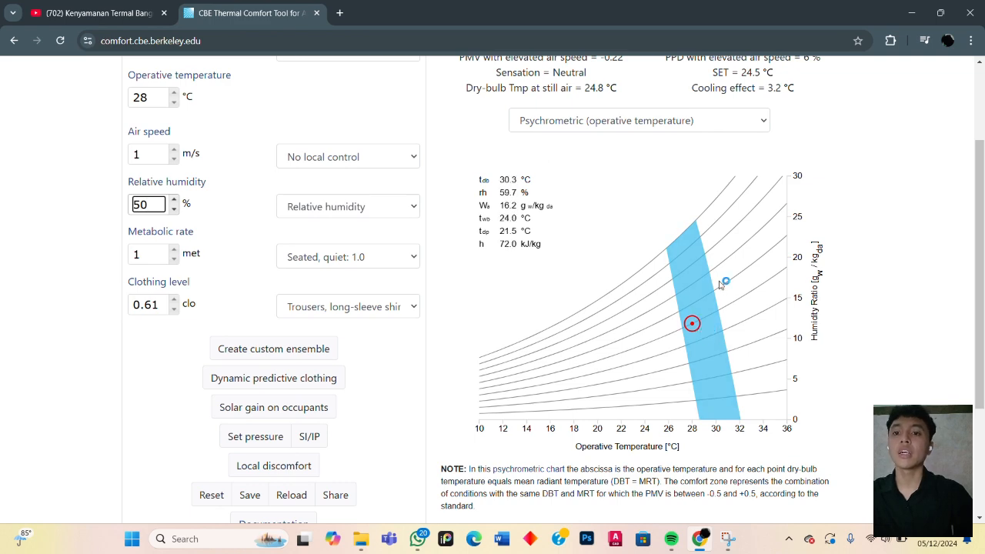
{"action": "scroll", "coordinate": [685, 346], "scroll_direction": "up", "scroll_amount": 2}
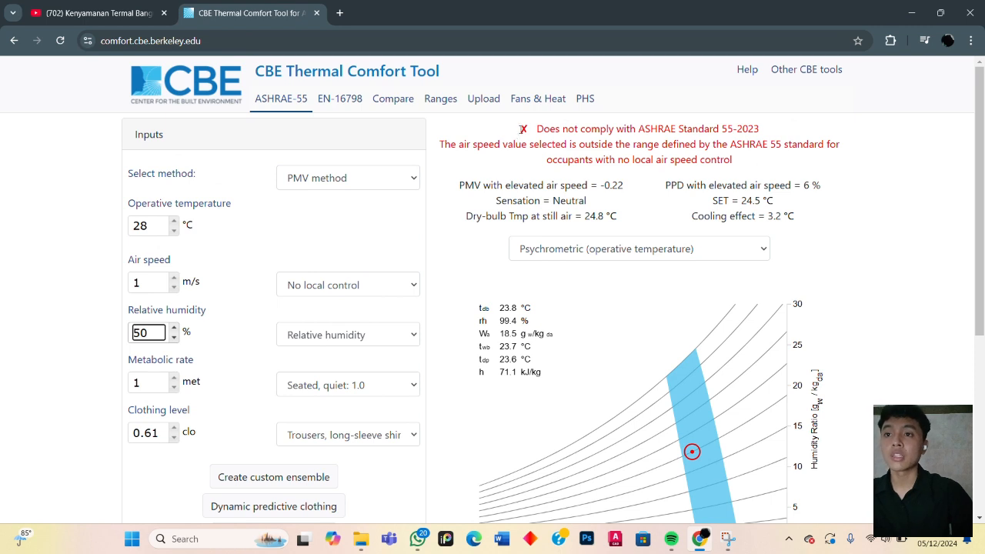
{"action": "left_click_drag", "start_coordinate": [523, 128], "coordinate": [530, 129]}
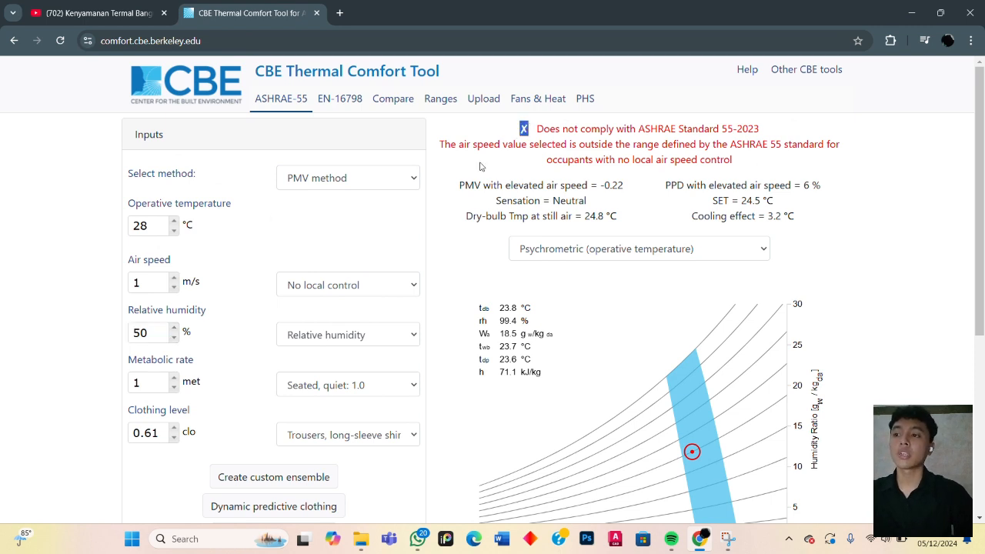
- Return the air speed to 0.5 m/s and check the compliance verdict
{"action": "left_click_drag", "start_coordinate": [143, 282], "coordinate": [122, 284]}
{"action": "type", "text": "0."}
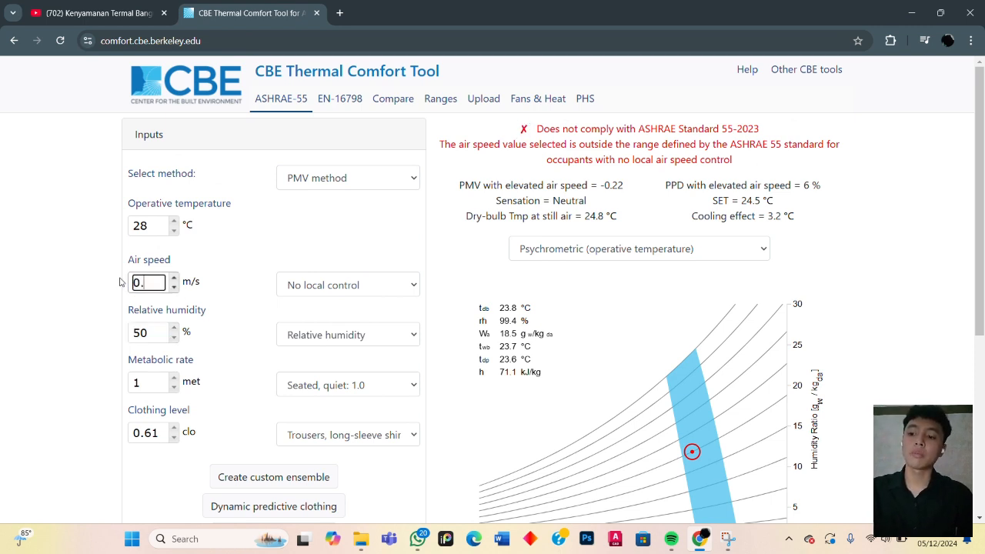
{"action": "type", "text": "5"}
{"action": "key", "text": "Tab"}
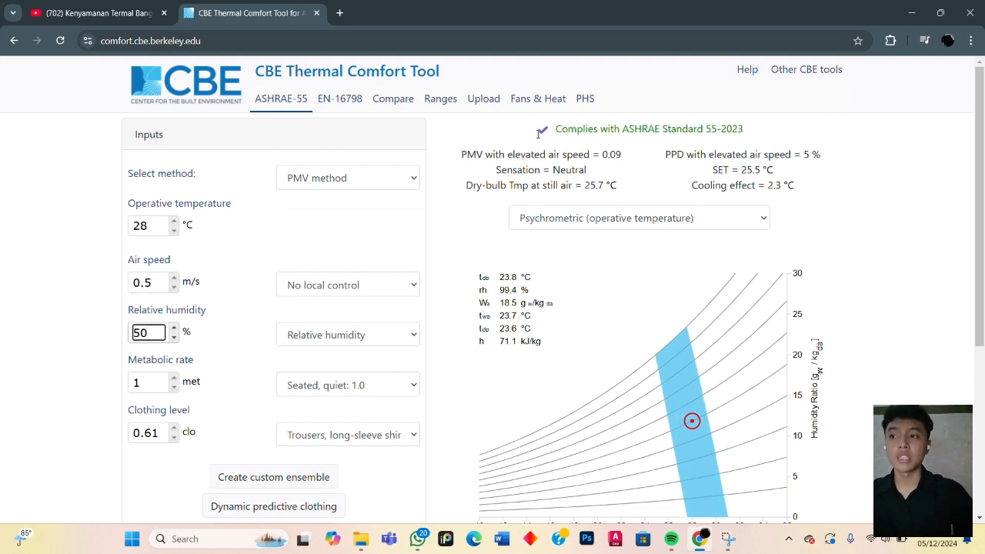
{"action": "left_click_drag", "start_coordinate": [538, 134], "coordinate": [554, 133]}
- Try an air speed of 1 m/s again, inspect the psychrometric chart, and read the explanation under the compliance verdict
{"action": "left_click_drag", "start_coordinate": [154, 282], "coordinate": [125, 284]}
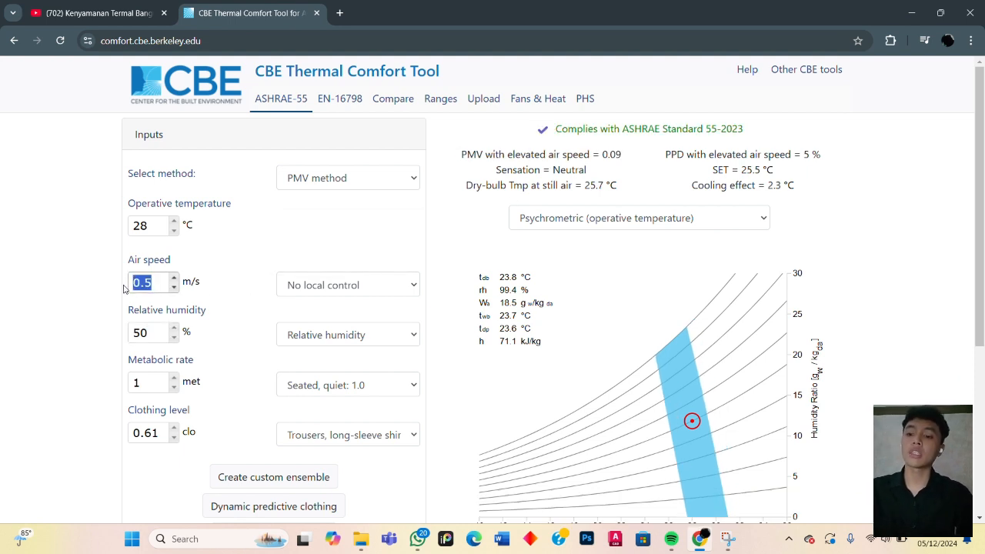
{"action": "type", "text": "1"}
{"action": "key", "text": "Tab"}
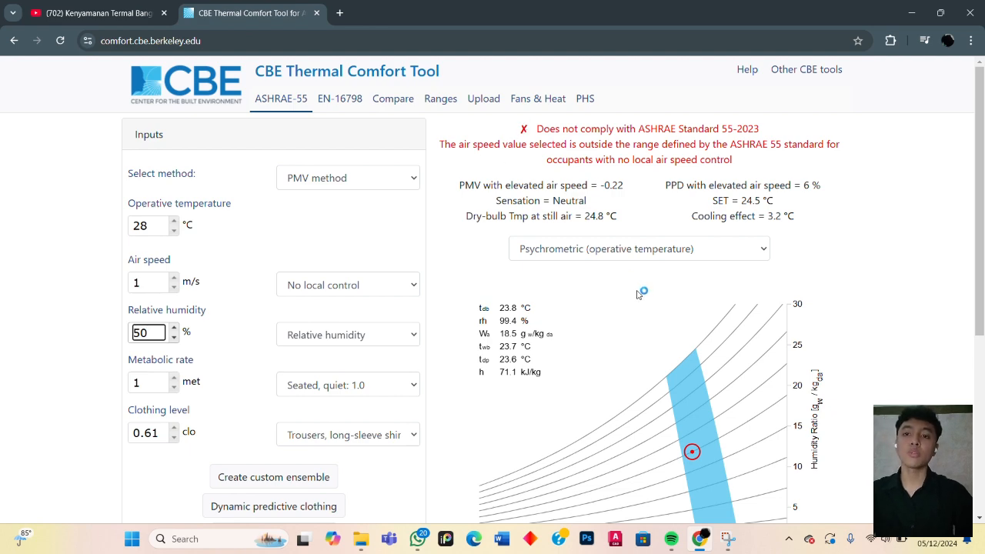
{"action": "scroll", "coordinate": [645, 293], "scroll_direction": "down", "scroll_amount": 2}
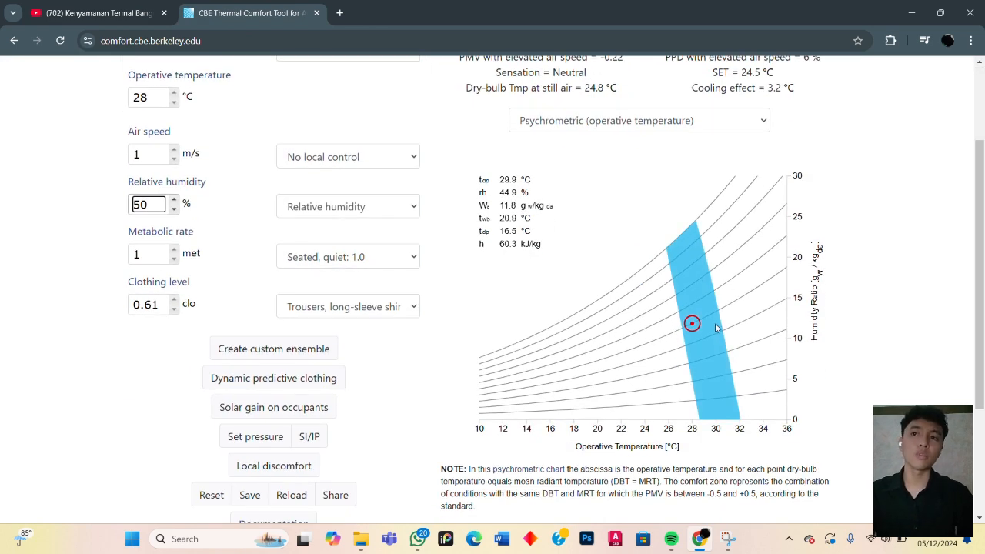
{"action": "scroll", "coordinate": [716, 326], "scroll_direction": "up", "scroll_amount": 2}
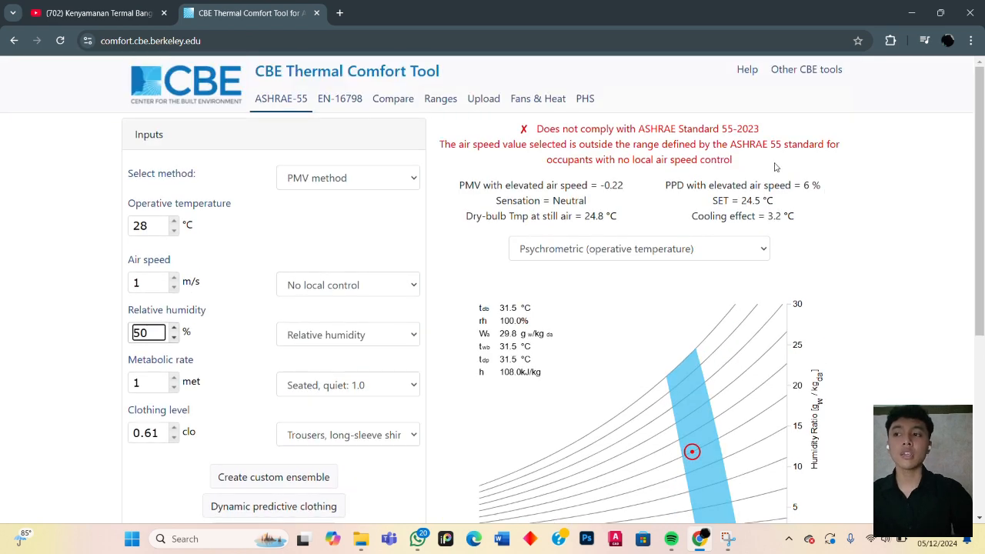
{"action": "scroll", "coordinate": [766, 208], "scroll_direction": "down", "scroll_amount": 2}
{"action": "scroll", "coordinate": [688, 266], "scroll_direction": "up", "scroll_amount": 2}
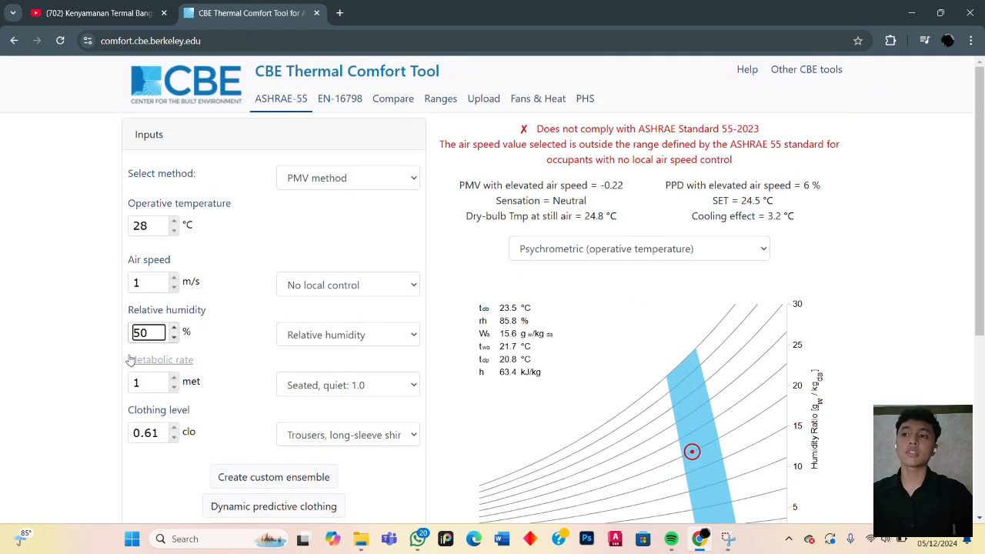
{"action": "left_click", "coordinate": [242, 273]}
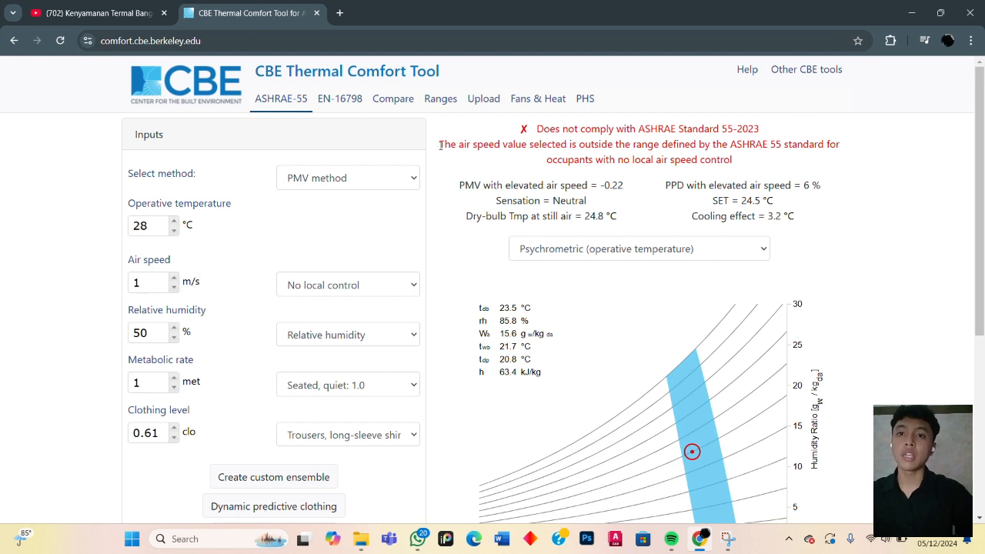
{"action": "left_click_drag", "start_coordinate": [440, 145], "coordinate": [769, 160]}
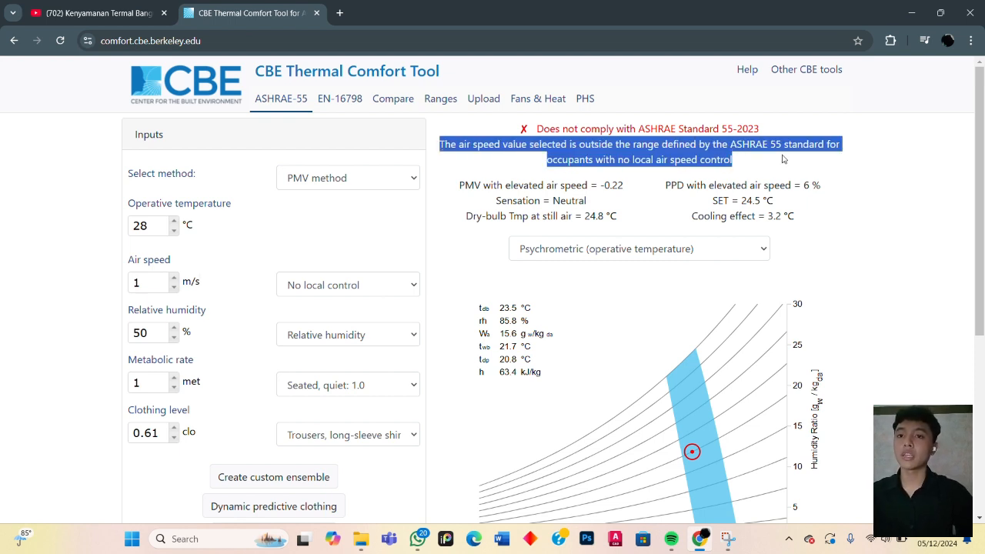
{"action": "left_click", "coordinate": [861, 176]}
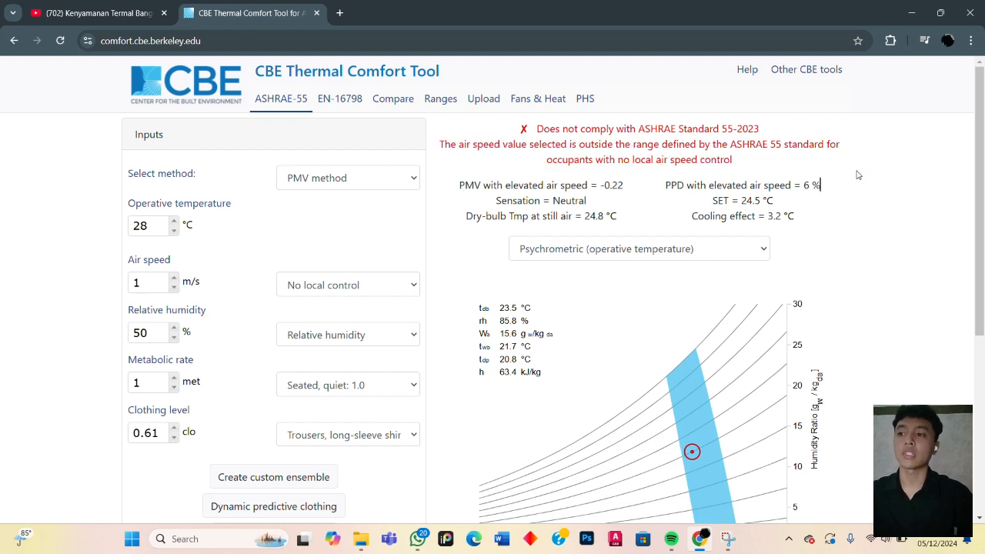
- Set the air speed back to 0.5 m/s and apply it to the PMV calculation
{"action": "left_click", "coordinate": [142, 283]}
{"action": "left_click_drag", "start_coordinate": [142, 283], "coordinate": [108, 292]}
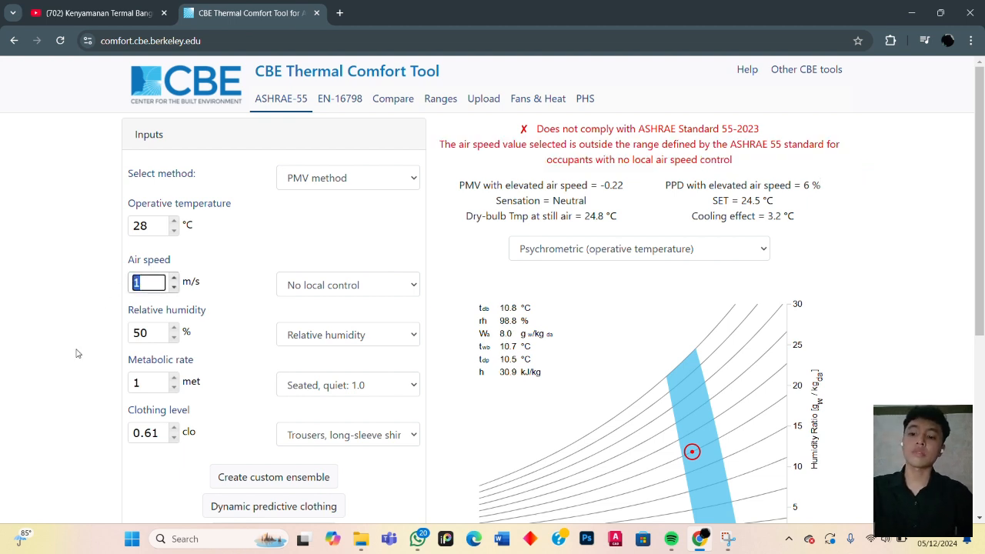
{"action": "type", "text": "0.5"}
{"action": "key", "text": "Tab"}
{"action": "key", "text": "Tab"}
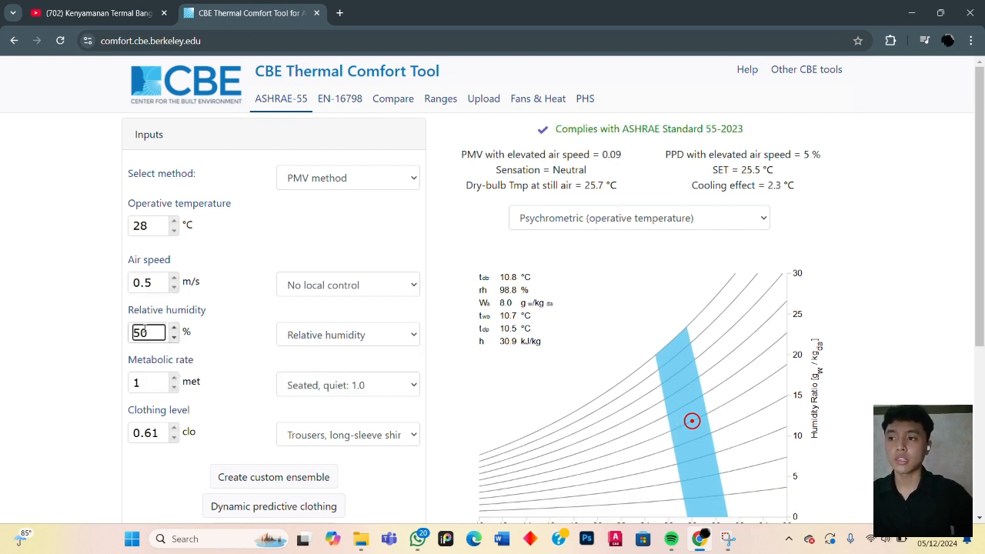
- Set the relative humidity to 25% and check the operating point on the psychrometric chart
{"action": "left_click_drag", "start_coordinate": [154, 332], "coordinate": [64, 357]}
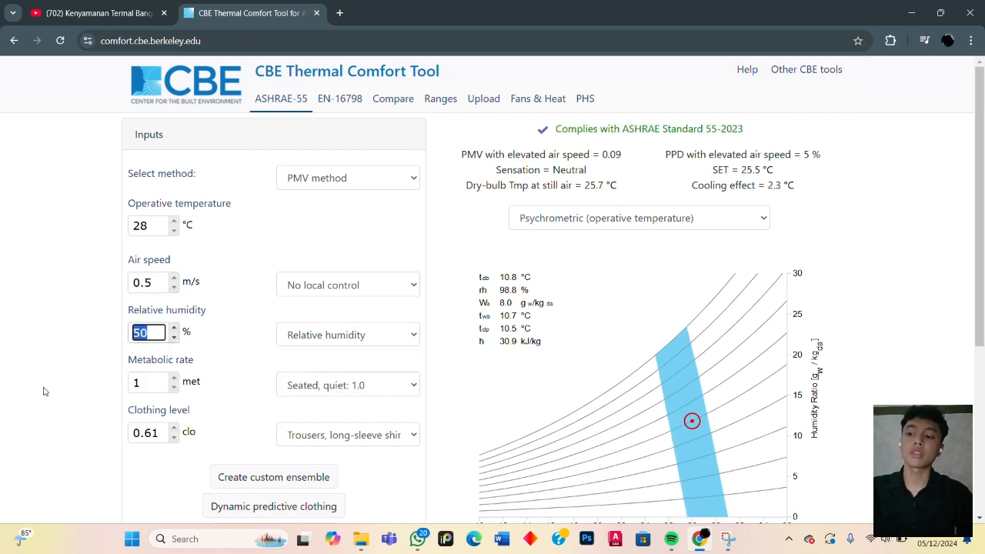
{"action": "type", "text": "25"}
{"action": "key", "text": "Tab"}
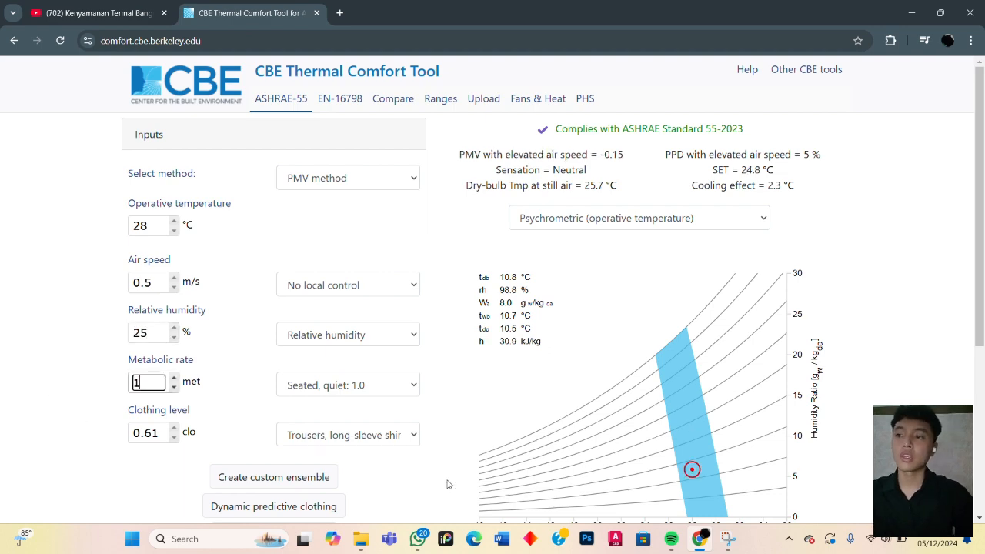
{"action": "scroll", "coordinate": [385, 415], "scroll_direction": "down", "scroll_amount": 2}
{"action": "scroll", "coordinate": [347, 421], "scroll_direction": "up", "scroll_amount": 2}
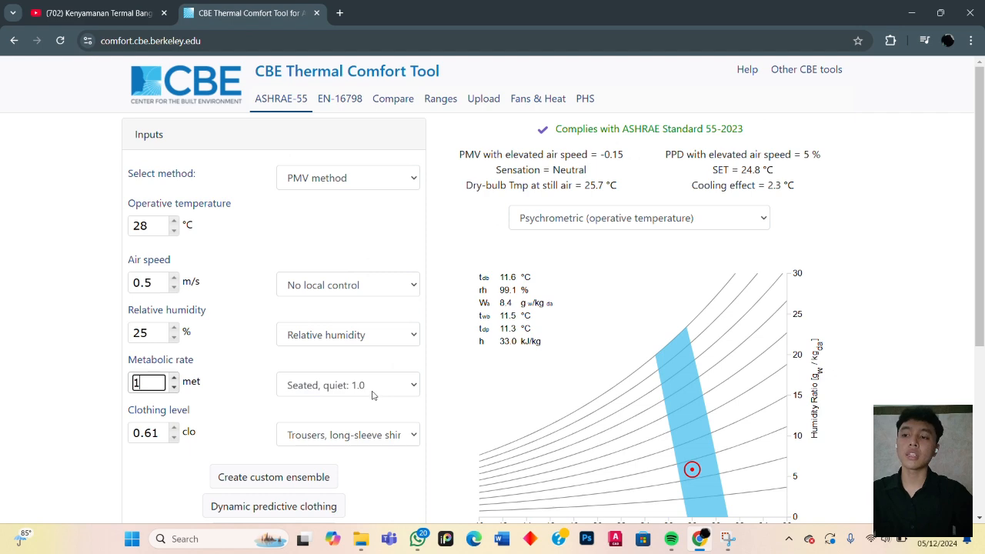
- Look through the metabolic rate presets and choose the Sleeping: 0.7 activity
{"action": "left_click", "coordinate": [373, 389]}
{"action": "scroll", "coordinate": [385, 331], "scroll_direction": "down", "scroll_amount": 3}
{"action": "scroll", "coordinate": [389, 333], "scroll_direction": "up", "scroll_amount": 2}
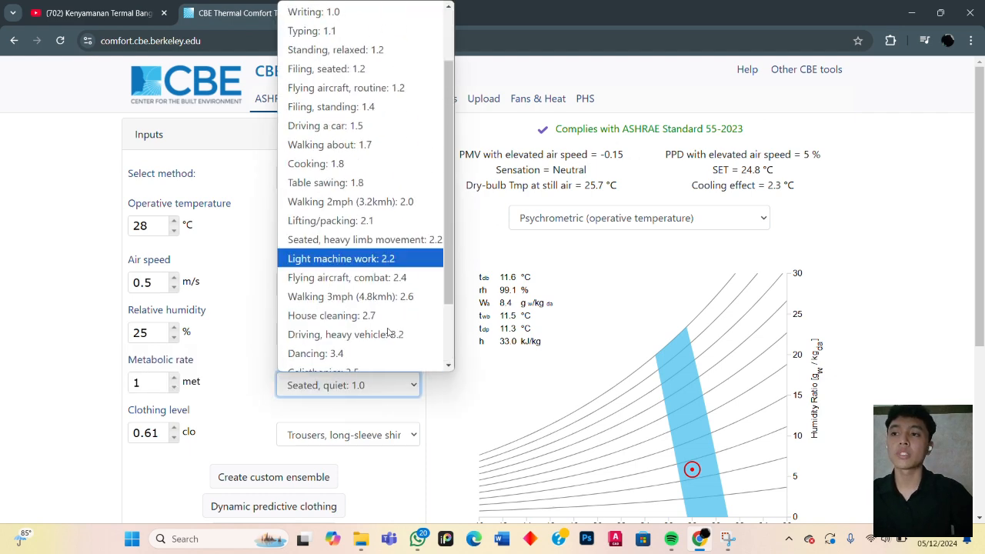
{"action": "scroll", "coordinate": [385, 331], "scroll_direction": "down", "scroll_amount": 2}
{"action": "scroll", "coordinate": [385, 334], "scroll_direction": "up", "scroll_amount": 3}
{"action": "scroll", "coordinate": [366, 261], "scroll_direction": "down", "scroll_amount": 3}
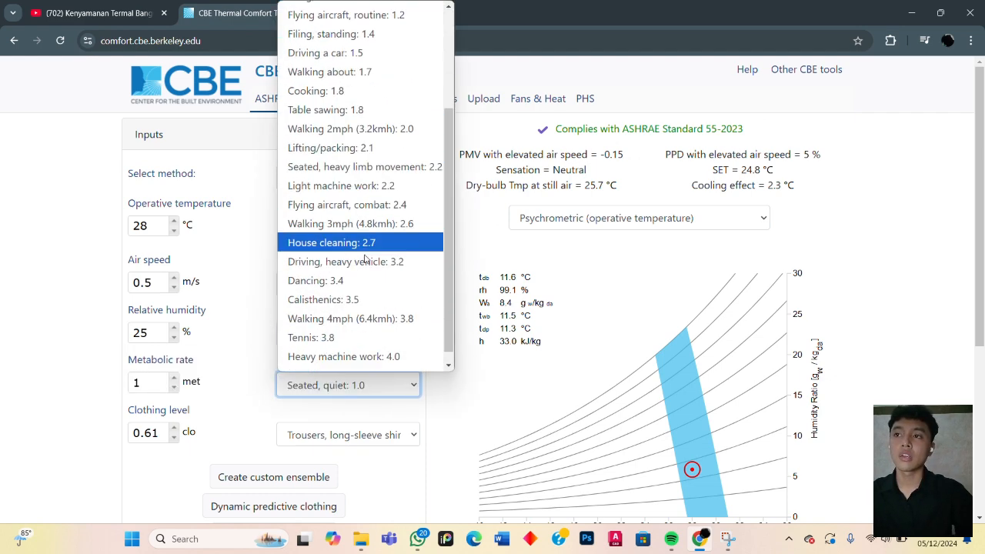
{"action": "scroll", "coordinate": [366, 261], "scroll_direction": "up", "scroll_amount": 4}
{"action": "left_click", "coordinate": [336, 9]}
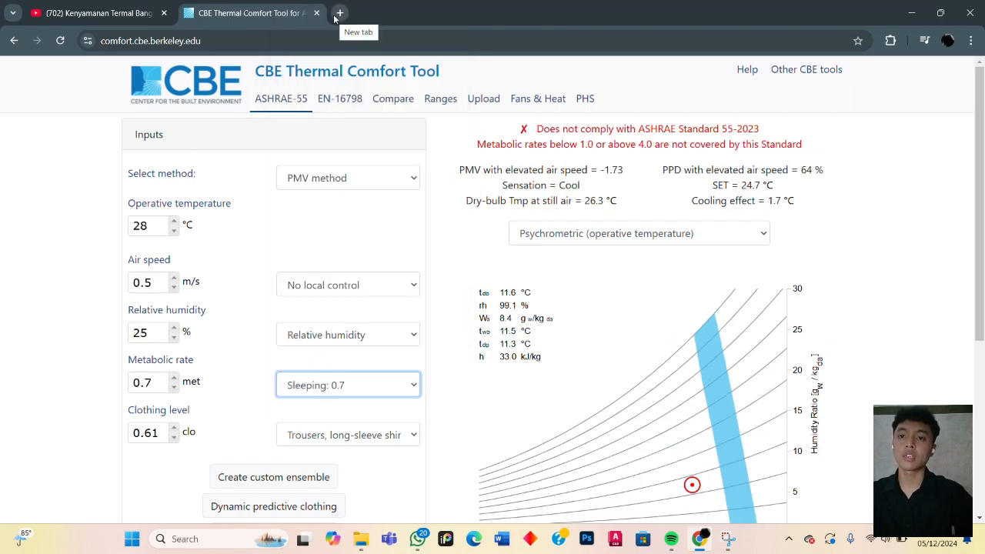
- Examine the compliance verdict and where the operating point lies relative to the comfort zone for the sleeping activity
{"action": "scroll", "coordinate": [693, 346], "scroll_direction": "down", "scroll_amount": 3}
{"action": "scroll", "coordinate": [708, 362], "scroll_direction": "up", "scroll_amount": 3}
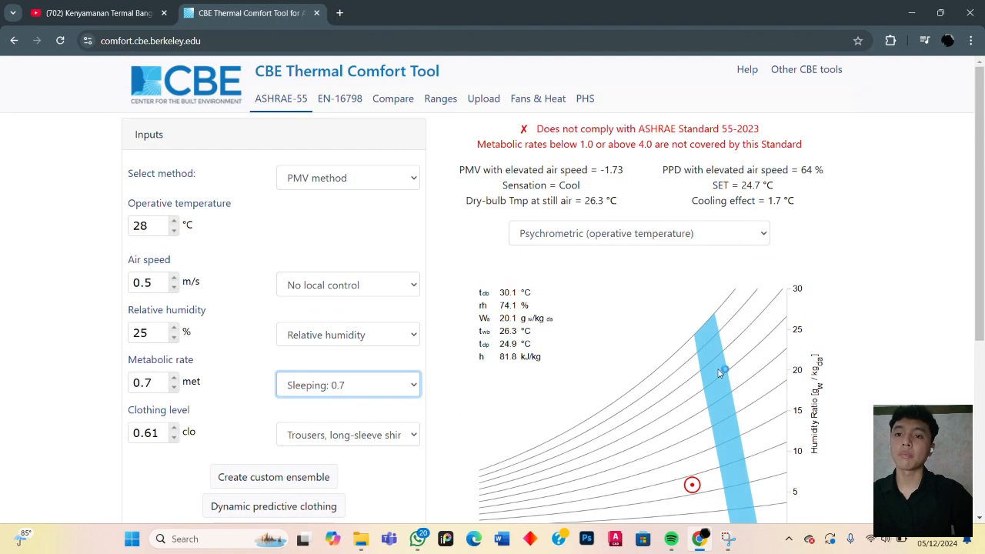
{"action": "scroll", "coordinate": [718, 377], "scroll_direction": "down", "scroll_amount": 2}
{"action": "scroll", "coordinate": [715, 387], "scroll_direction": "up", "scroll_amount": 2}
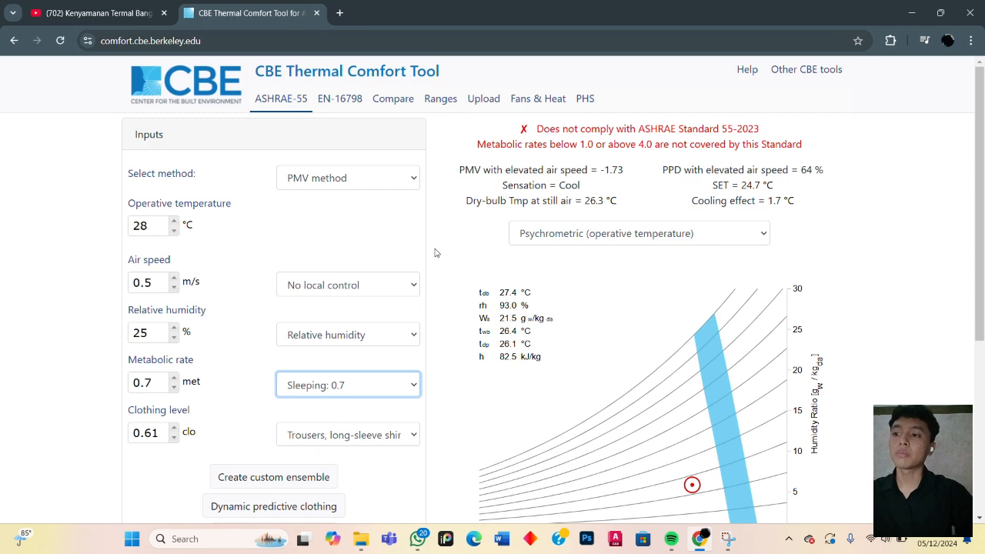
{"action": "scroll", "coordinate": [315, 454], "scroll_direction": "down", "scroll_amount": 2}
{"action": "scroll", "coordinate": [311, 458], "scroll_direction": "up", "scroll_amount": 2}
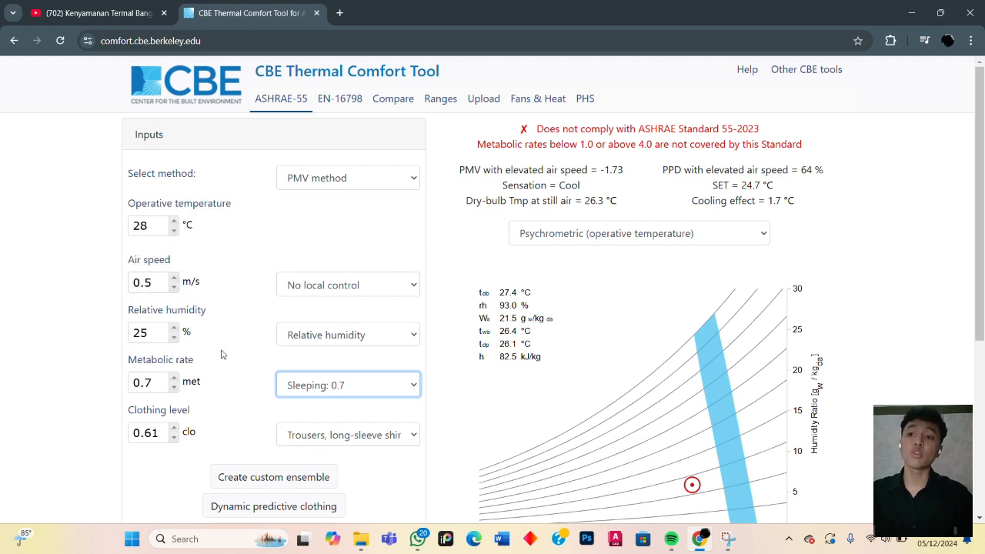
{"action": "scroll", "coordinate": [292, 318], "scroll_direction": "down", "scroll_amount": 2}
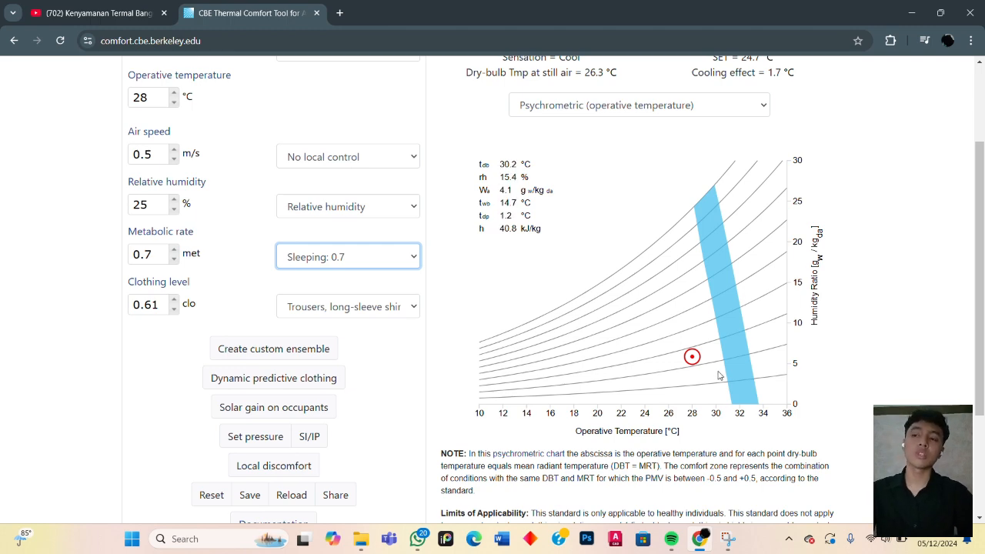
{"action": "scroll", "coordinate": [708, 375], "scroll_direction": "up", "scroll_amount": 2}
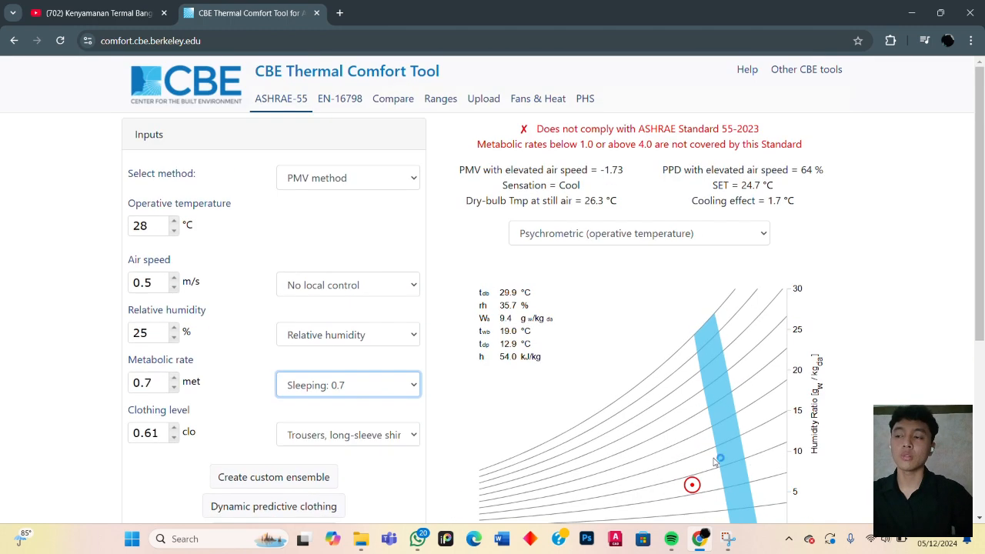
- Set the clothing level to the walking shorts, short-sleeve preset of 0.36 clo
{"action": "double_click", "coordinate": [146, 282]}
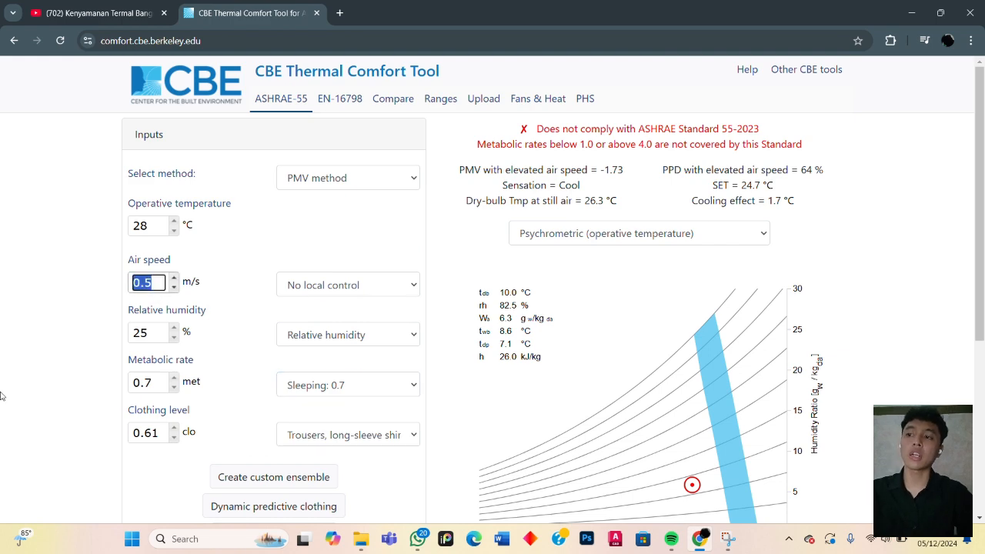
{"action": "scroll", "coordinate": [192, 396], "scroll_direction": "down", "scroll_amount": 2}
{"action": "double_click", "coordinate": [147, 305]}
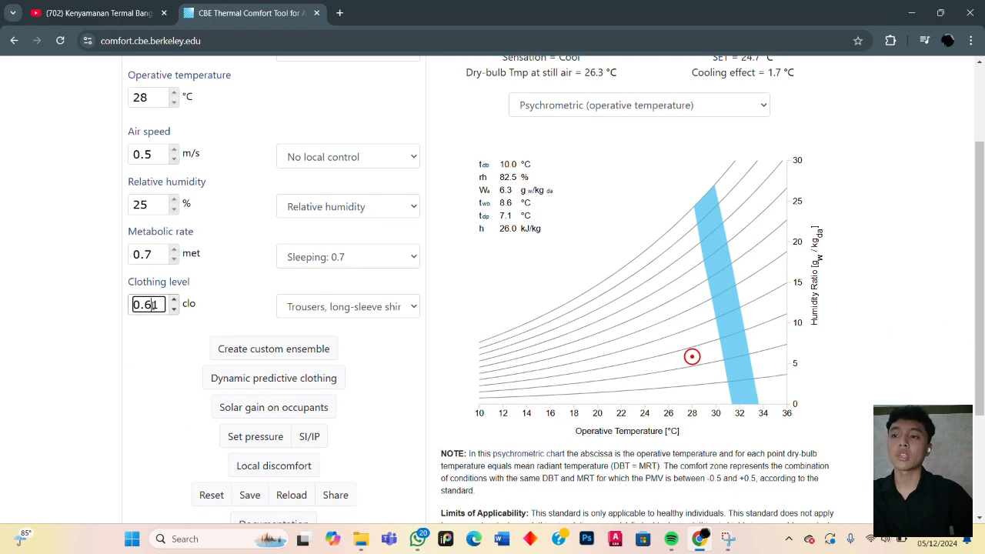
{"action": "left_click", "coordinate": [362, 312]}
{"action": "left_click", "coordinate": [388, 330]}
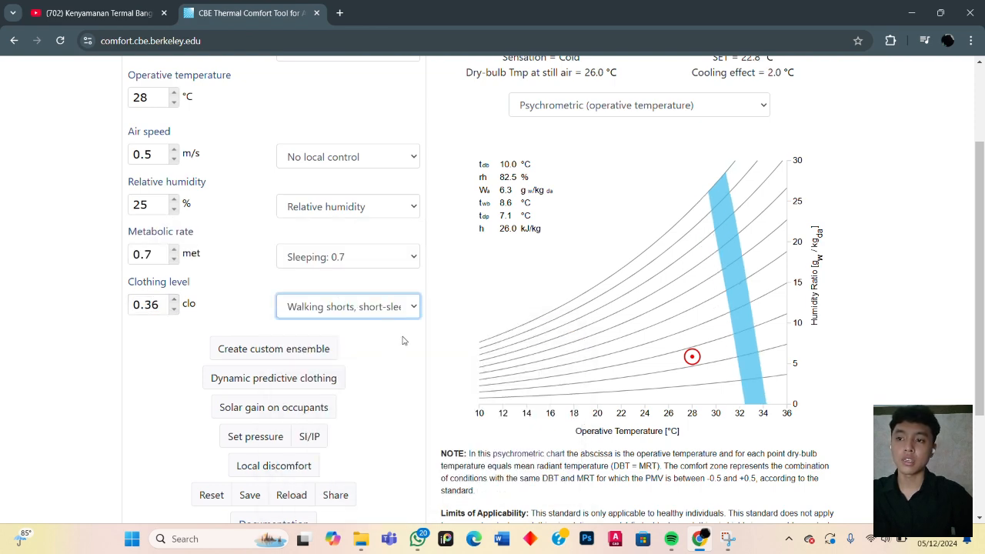
- Change the clothing level to the typical winter indoor clothing preset of 1 clo and check the verdict and chart
{"action": "left_click", "coordinate": [406, 312]}
{"action": "left_click", "coordinate": [415, 480]}
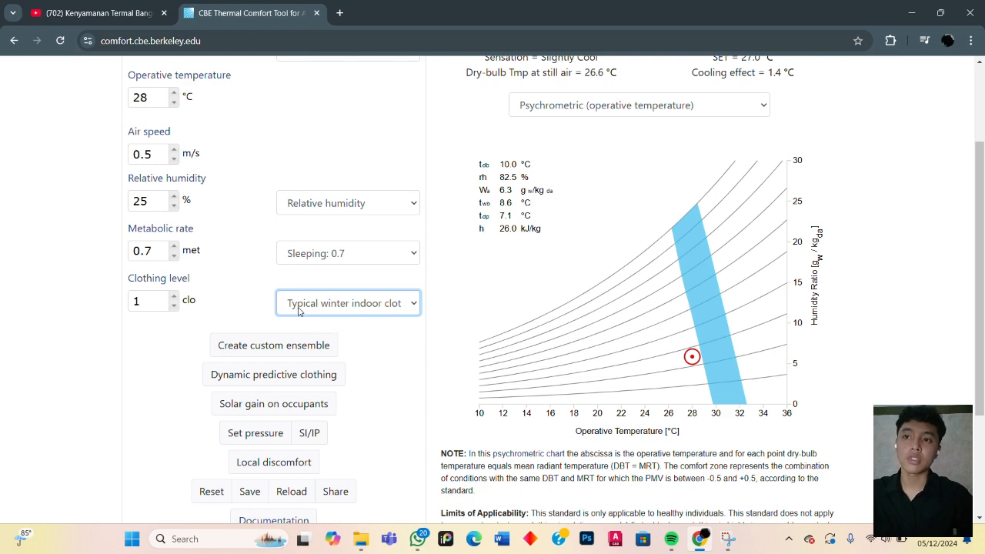
{"action": "scroll", "coordinate": [361, 373], "scroll_direction": "up", "scroll_amount": 2}
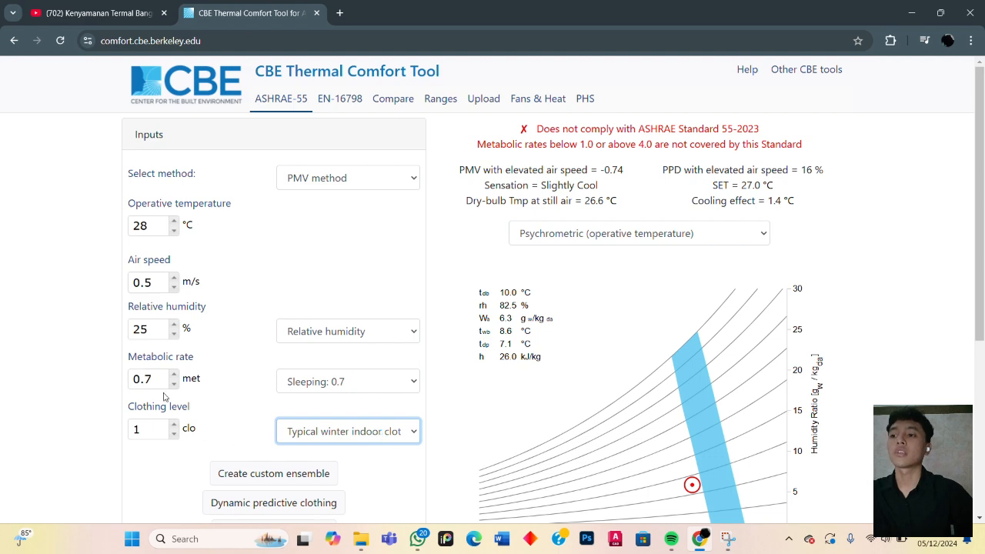
{"action": "scroll", "coordinate": [681, 389], "scroll_direction": "down", "scroll_amount": 2}
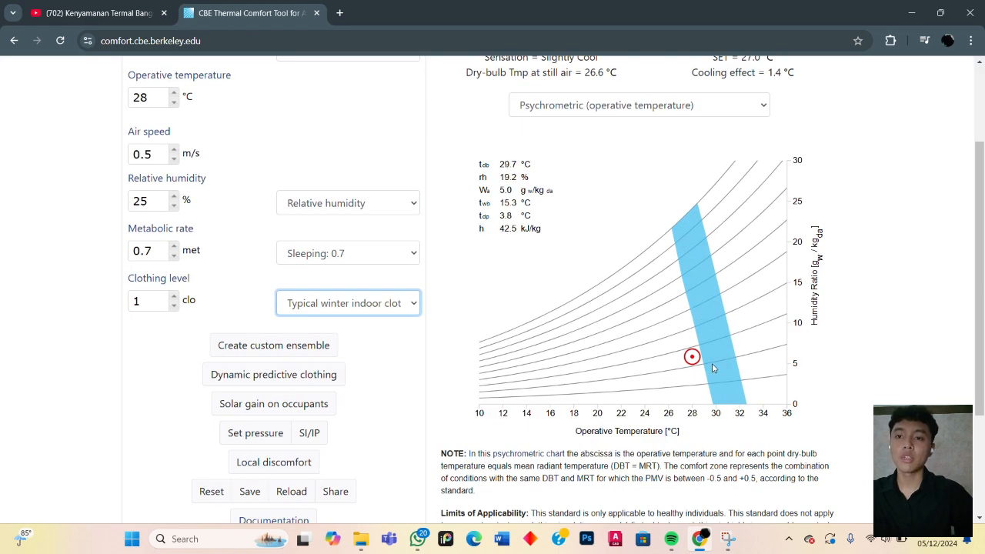
{"action": "scroll", "coordinate": [713, 401], "scroll_direction": "up", "scroll_amount": 2}
- Set the operative temperature to 30 °C and check where the operating point lies on the psychrometric chart
{"action": "left_click", "coordinate": [174, 231]}
{"action": "left_click_drag", "start_coordinate": [163, 227], "coordinate": [101, 249]}
{"action": "type", "text": "3"}
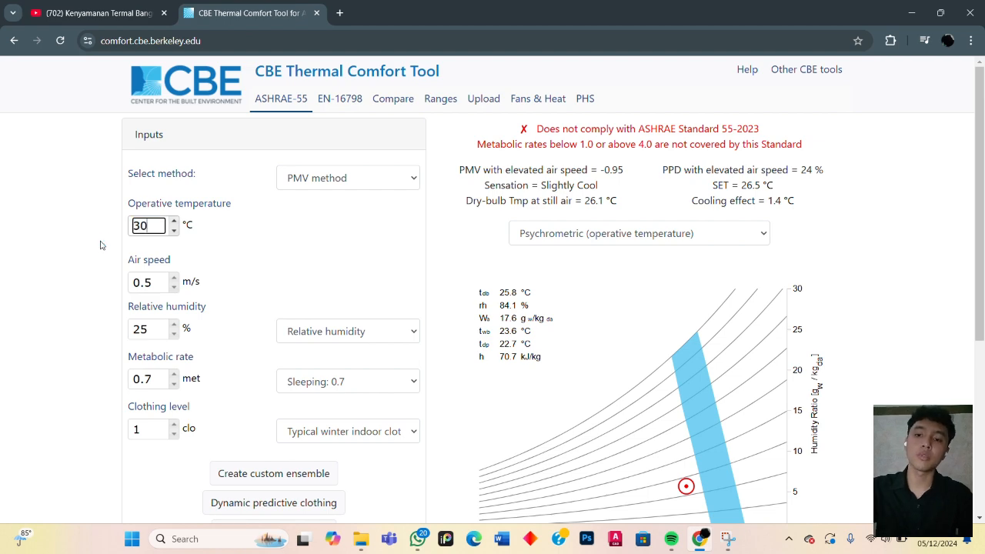
{"action": "type", "text": "0"}
{"action": "key", "text": "Tab"}
{"action": "scroll", "coordinate": [254, 342], "scroll_direction": "down", "scroll_amount": 2}
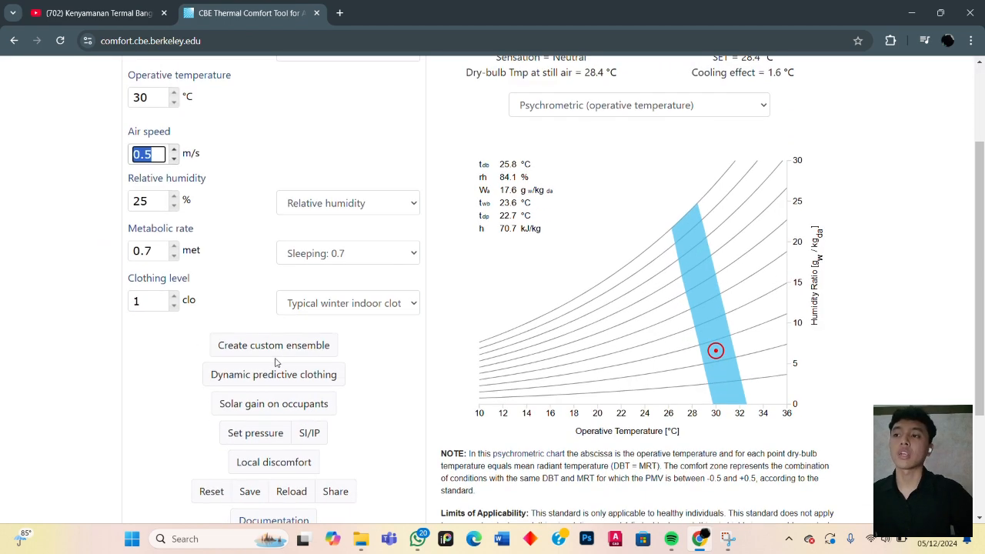
{"action": "left_click", "coordinate": [245, 151]}
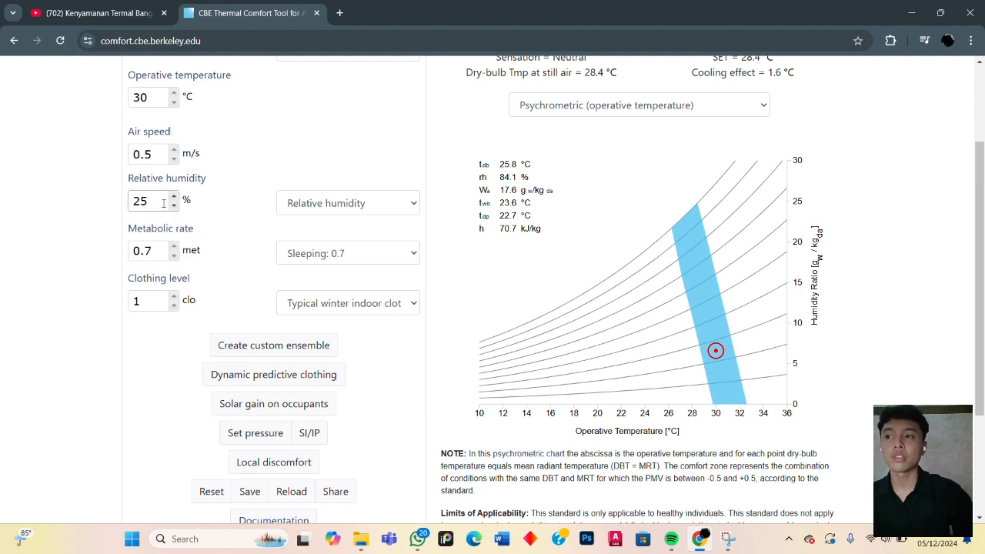
- Examine the ASHRAE-55 compliance verdict and its metabolic rate note against the chart for the sleeping activity
{"action": "scroll", "coordinate": [258, 246], "scroll_direction": "up", "scroll_amount": 2}
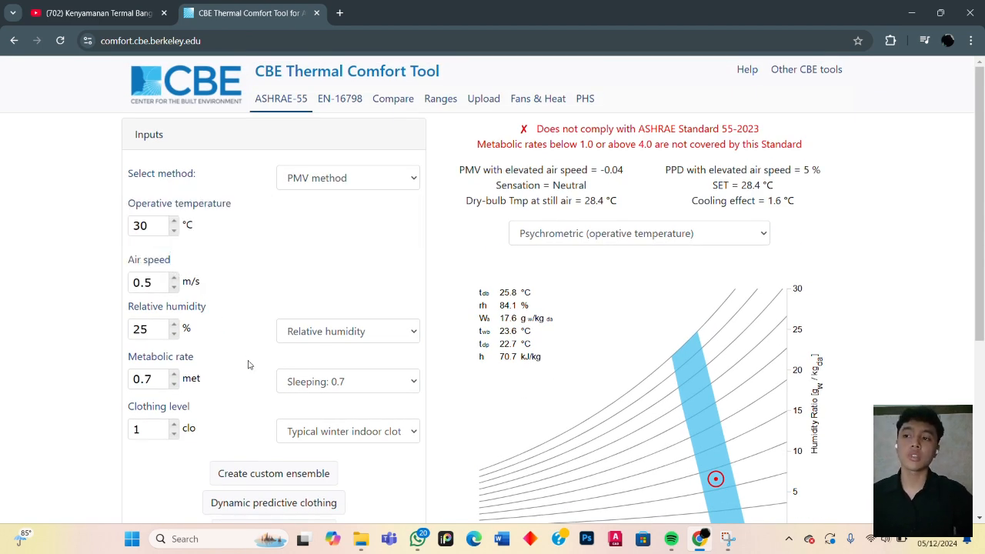
{"action": "scroll", "coordinate": [254, 376], "scroll_direction": "down", "scroll_amount": 2}
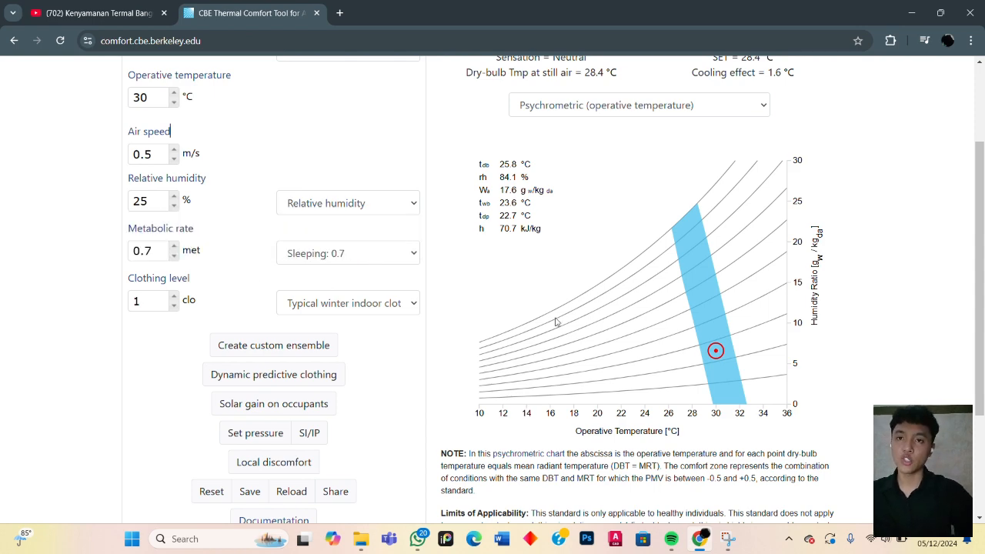
{"action": "scroll", "coordinate": [737, 301], "scroll_direction": "up", "scroll_amount": 2}
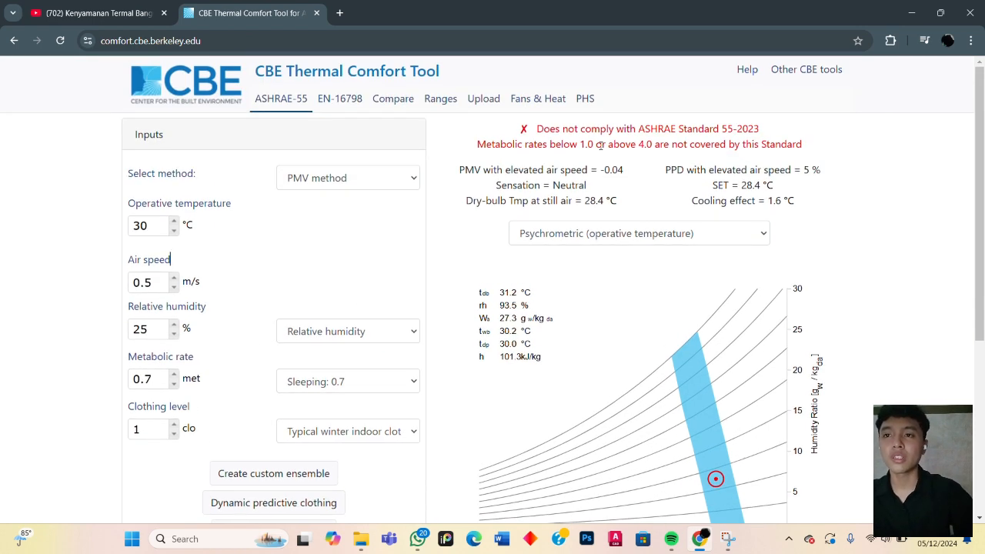
{"action": "left_click_drag", "start_coordinate": [528, 129], "coordinate": [514, 136]}
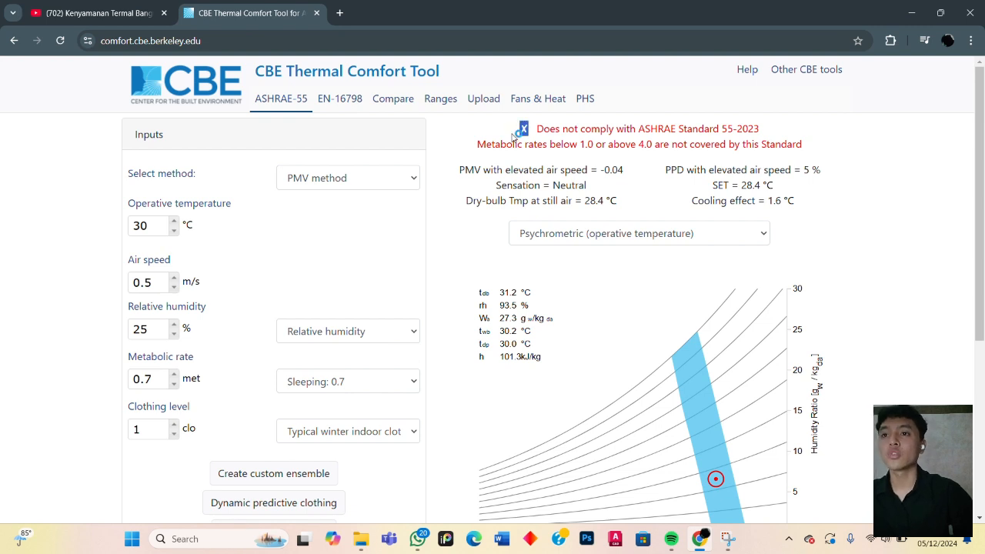
{"action": "left_click", "coordinate": [731, 130]}
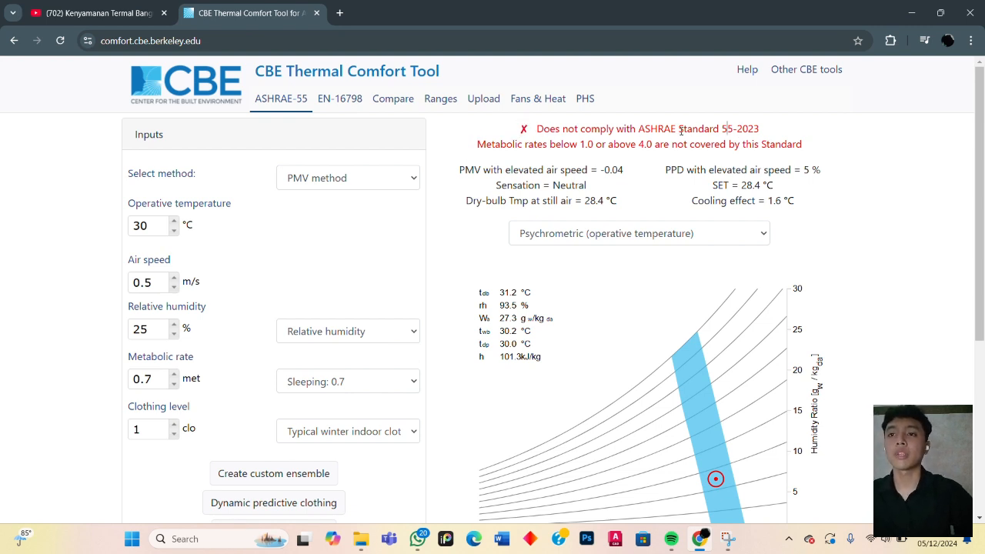
{"action": "left_click_drag", "start_coordinate": [814, 148], "coordinate": [751, 163]}
{"action": "left_click", "coordinate": [834, 158]}
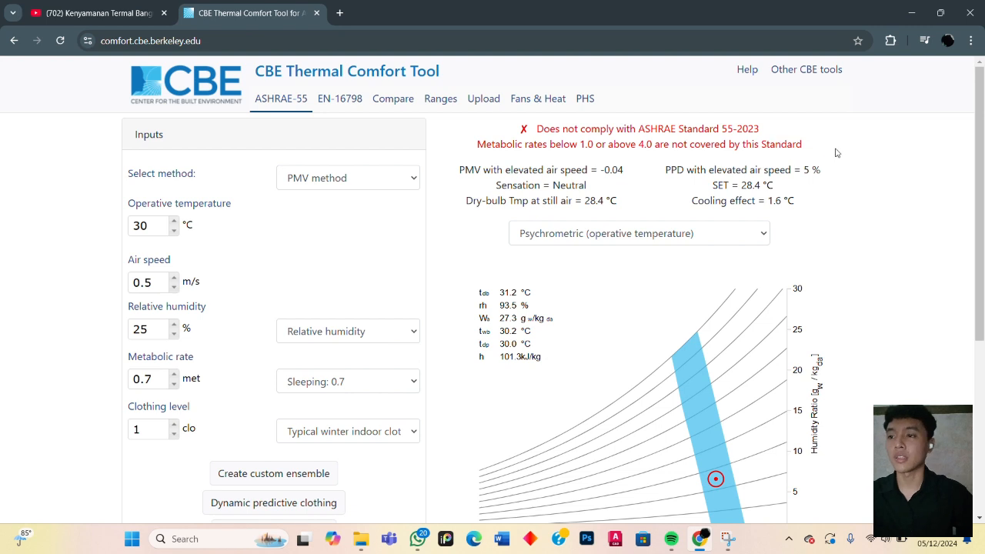
- Change the metabolic rate to the Reading, seated: 1.0 preset and check the comfort zone and verdict
{"action": "left_click", "coordinate": [354, 385]}
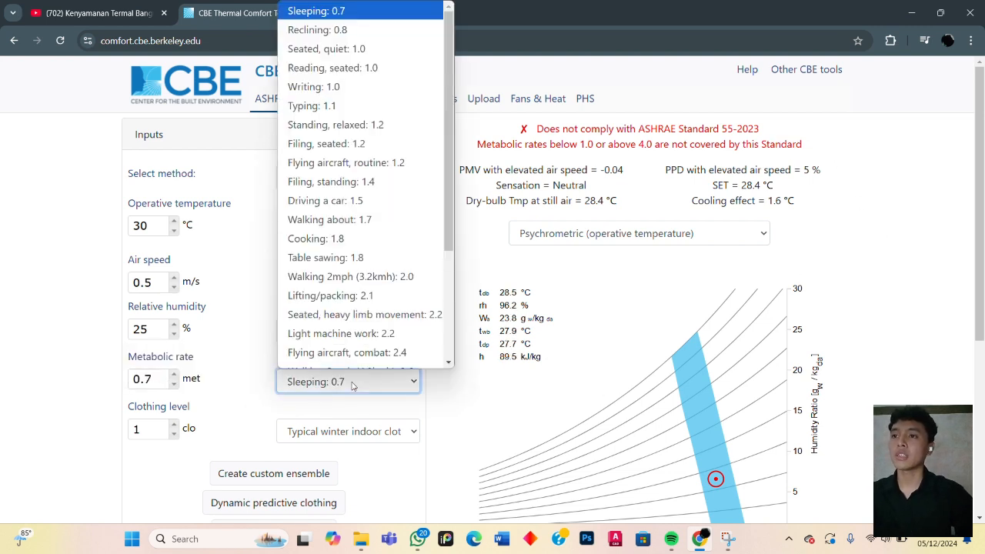
{"action": "left_click", "coordinate": [339, 60]}
{"action": "scroll", "coordinate": [662, 363], "scroll_direction": "down", "scroll_amount": 2}
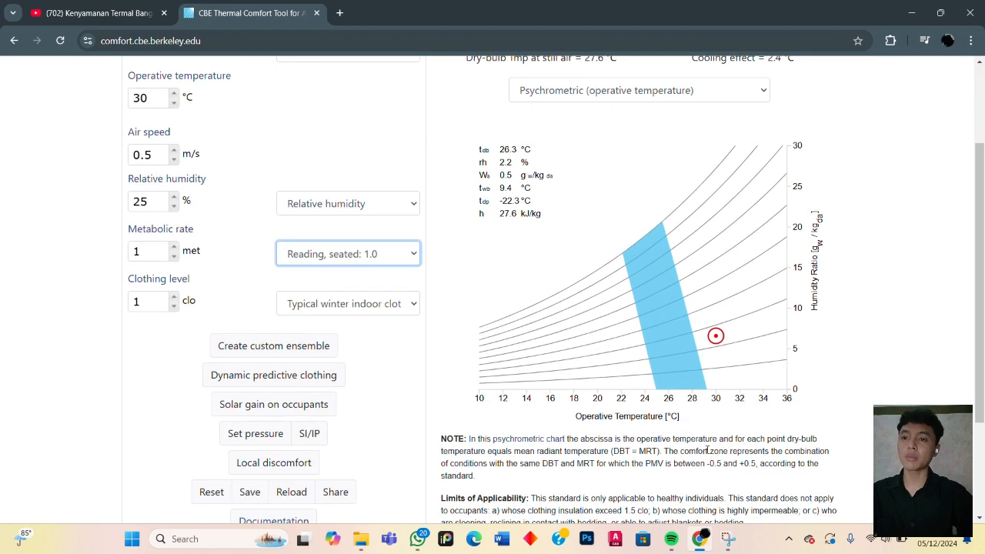
{"action": "scroll", "coordinate": [707, 450], "scroll_direction": "up", "scroll_amount": 2}
{"action": "scroll", "coordinate": [623, 396], "scroll_direction": "down", "scroll_amount": 2}
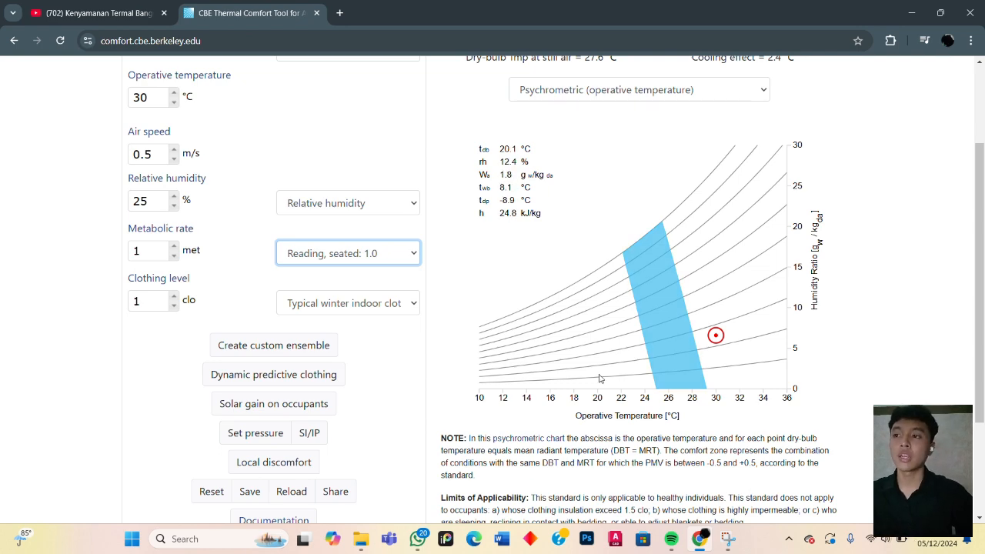
{"action": "scroll", "coordinate": [341, 329], "scroll_direction": "up", "scroll_amount": 2}
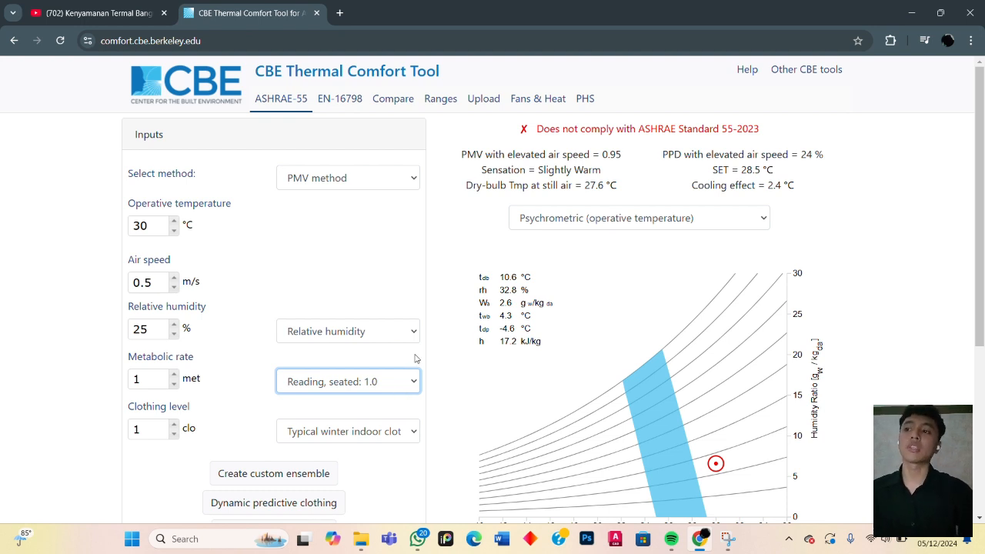
- Set the operative temperature to 25 °C and check the compliance verdict and comfort zone for seated reading
{"action": "double_click", "coordinate": [146, 226]}
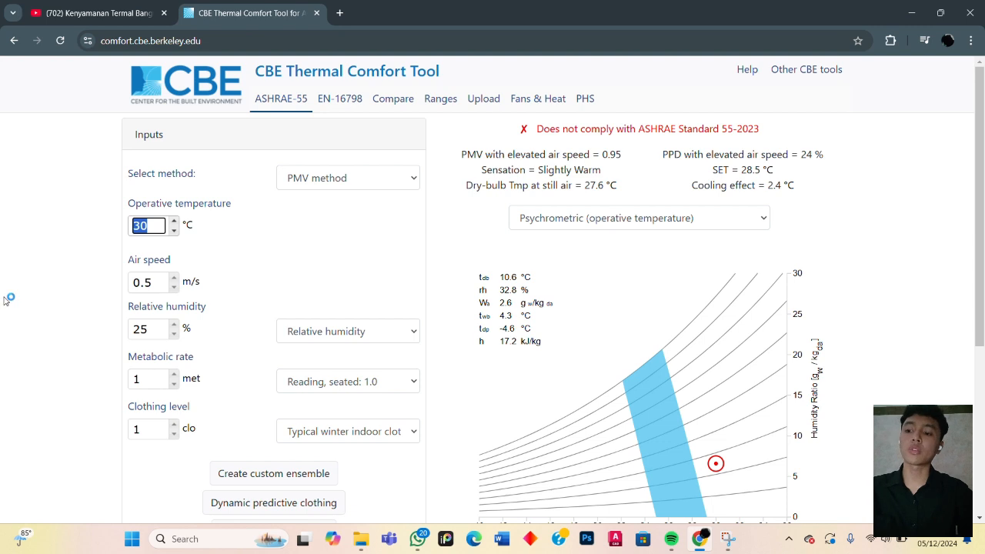
{"action": "type", "text": "25"}
{"action": "key", "text": "Tab"}
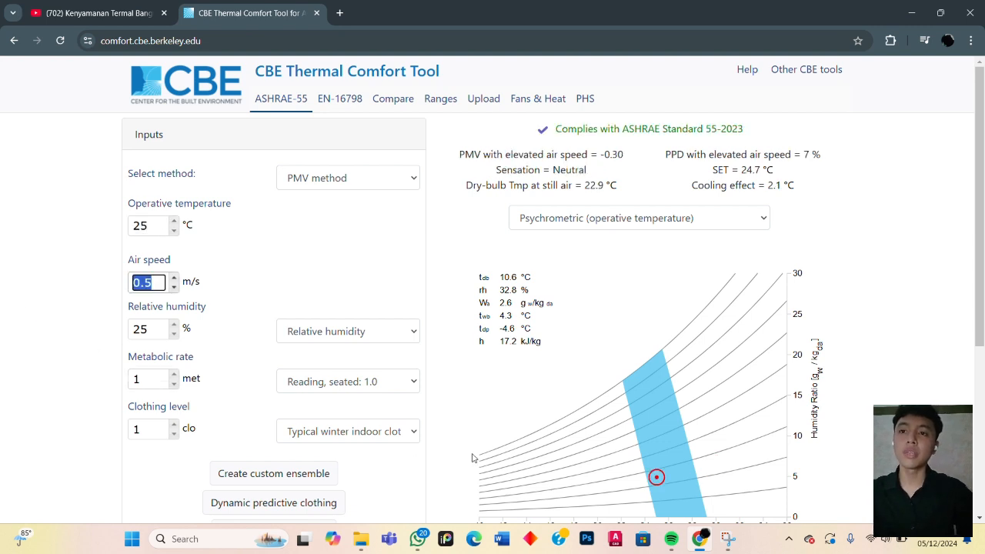
{"action": "left_click", "coordinate": [263, 263]}
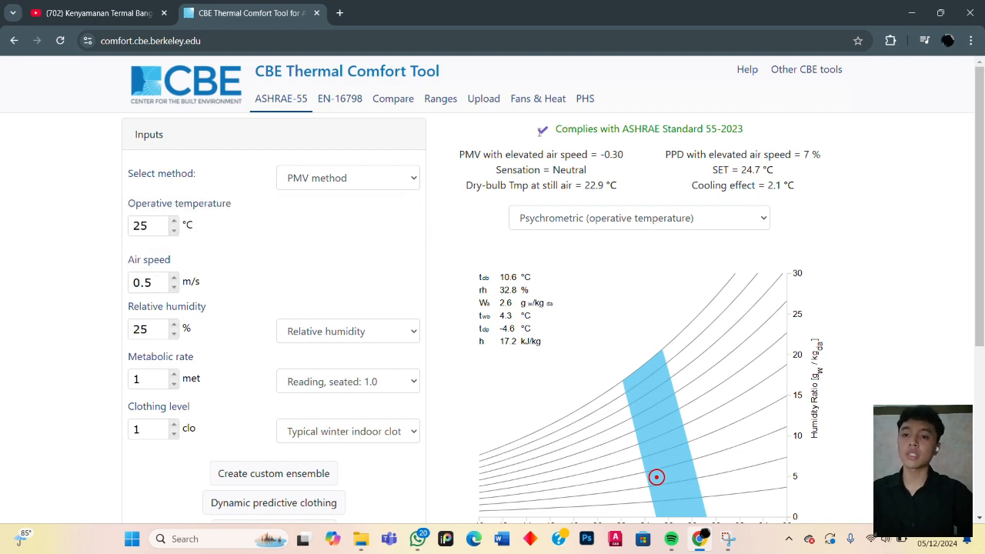
{"action": "scroll", "coordinate": [660, 462], "scroll_direction": "down", "scroll_amount": 2}
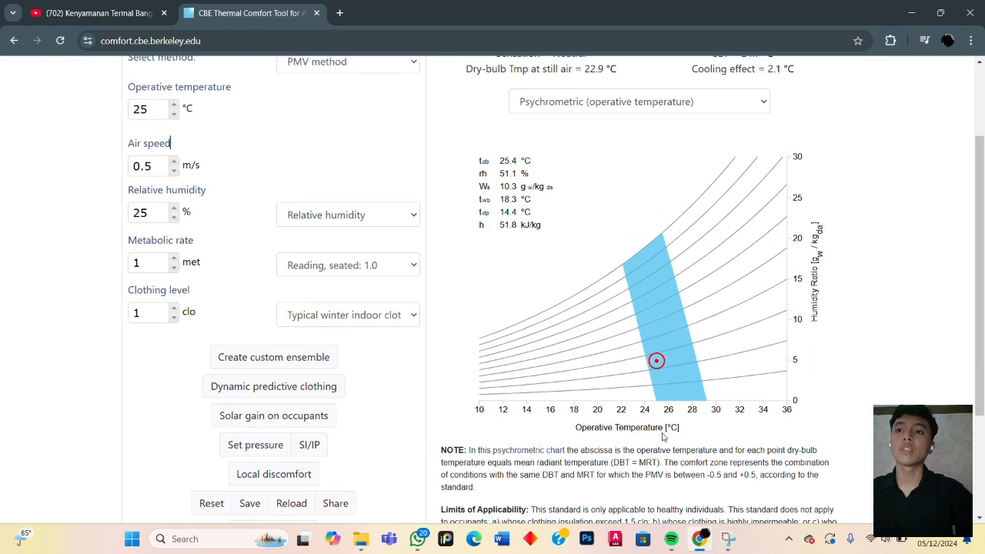
{"action": "scroll", "coordinate": [662, 437], "scroll_direction": "up", "scroll_amount": 2}
{"action": "left_click_drag", "start_coordinate": [539, 132], "coordinate": [753, 137]}
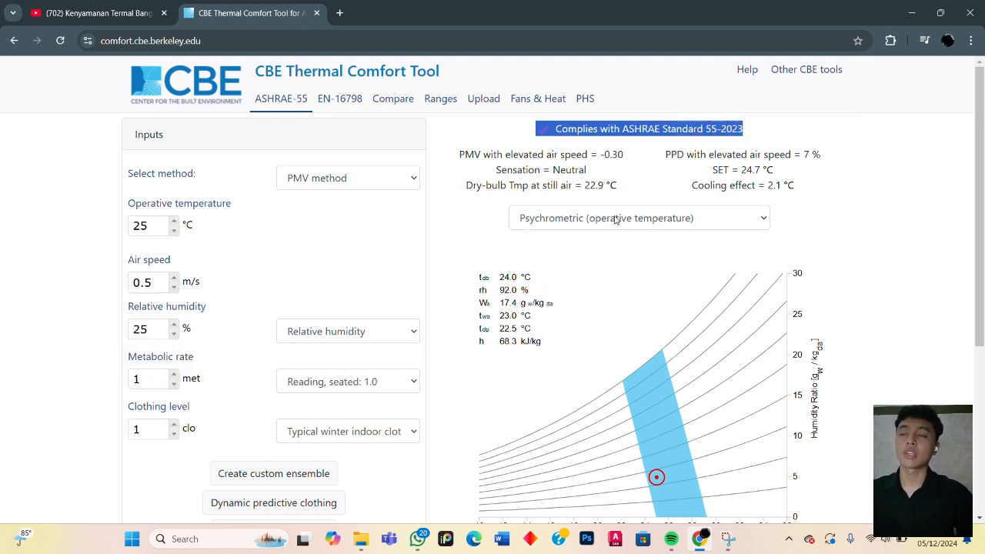
{"action": "left_click", "coordinate": [627, 283]}
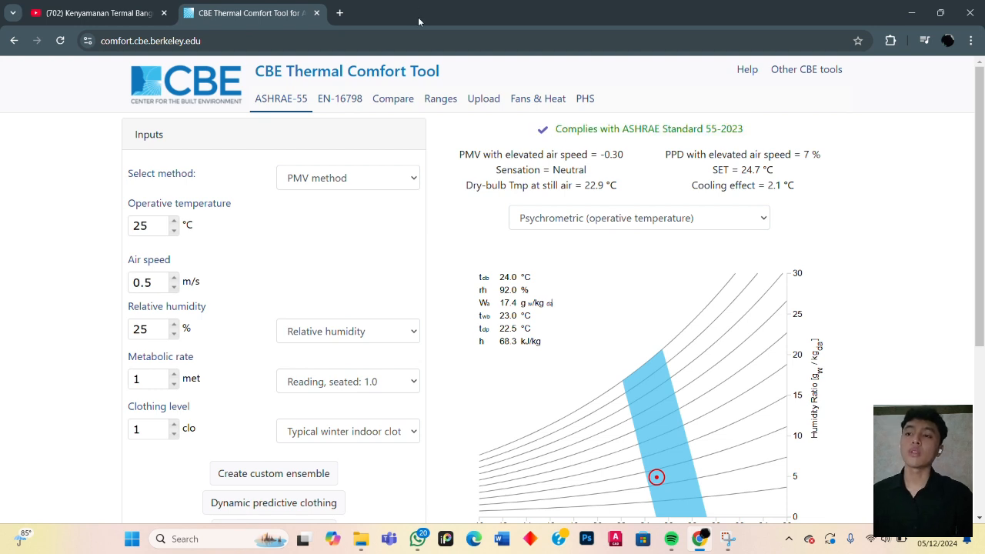
- Switch the calculation from the PMV method to the Adaptive method
{"action": "left_click", "coordinate": [391, 185]}
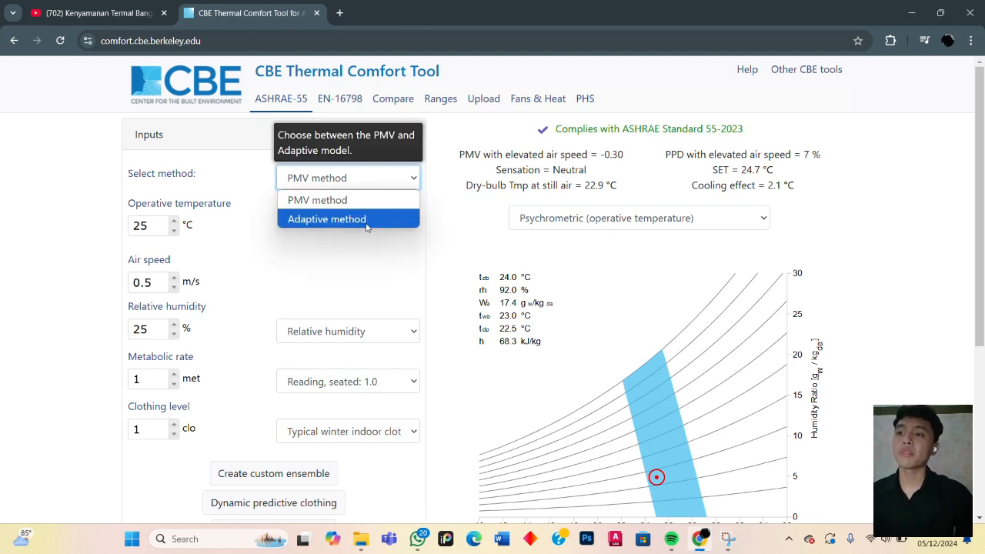
{"action": "left_click", "coordinate": [366, 222]}
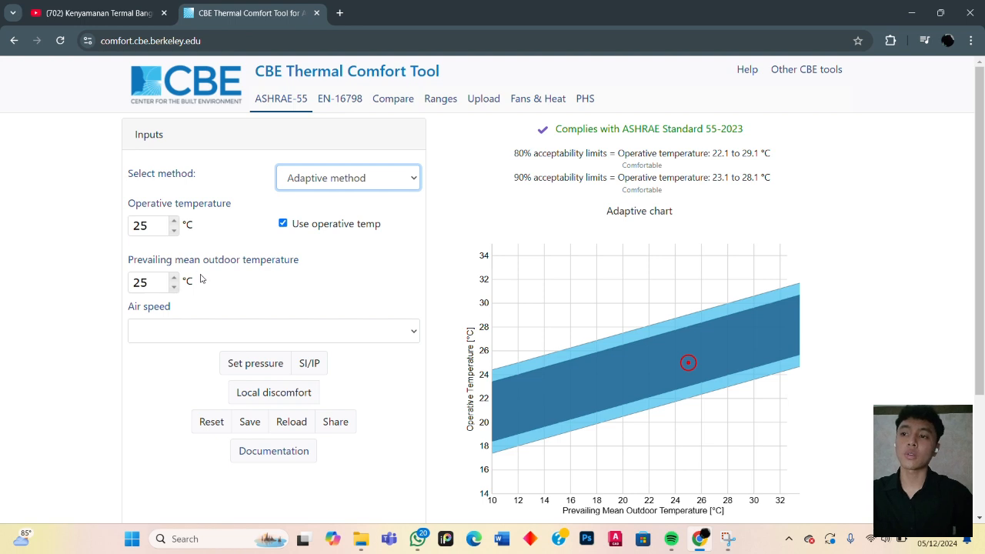
- Compare the adaptive inputs with and without the operative temperature option, and look through the available air speeds
{"action": "left_click", "coordinate": [283, 223]}
{"action": "left_click", "coordinate": [283, 223]}
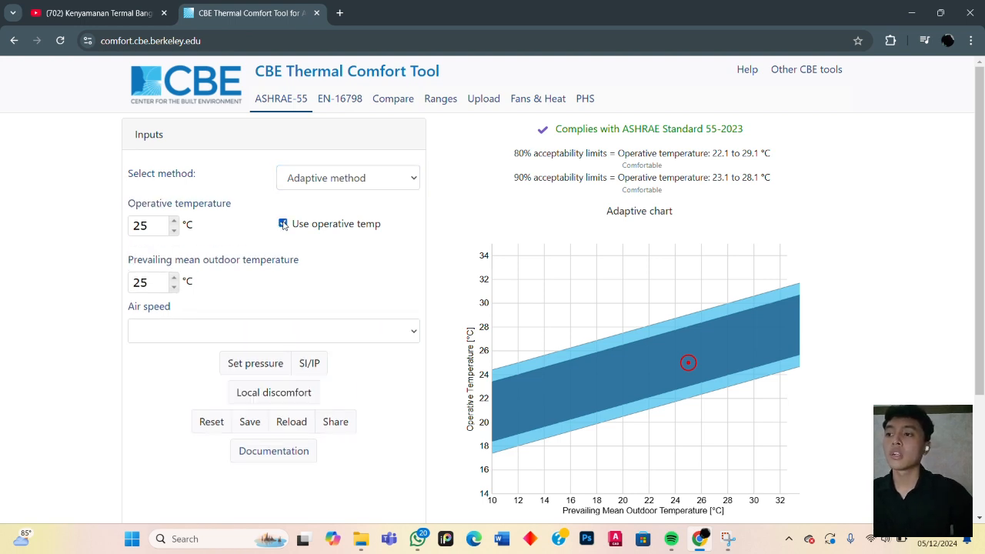
{"action": "left_click", "coordinate": [167, 329]}
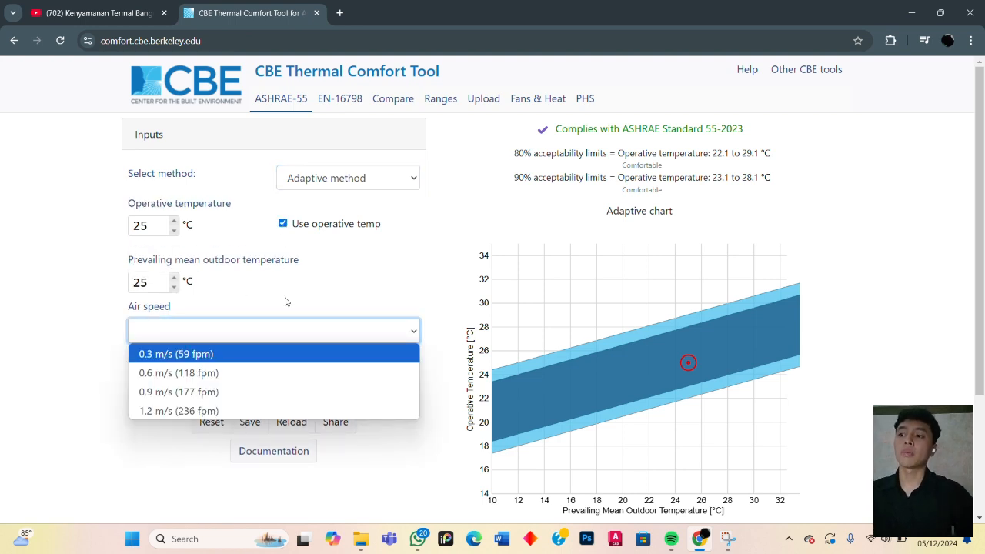
{"action": "left_click", "coordinate": [243, 317]}
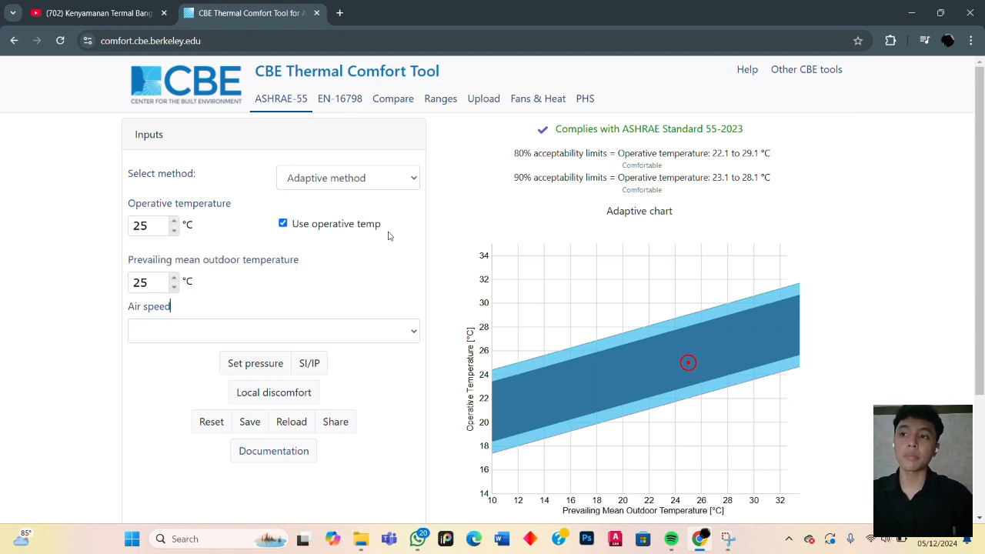
{"action": "left_click", "coordinate": [282, 224]}
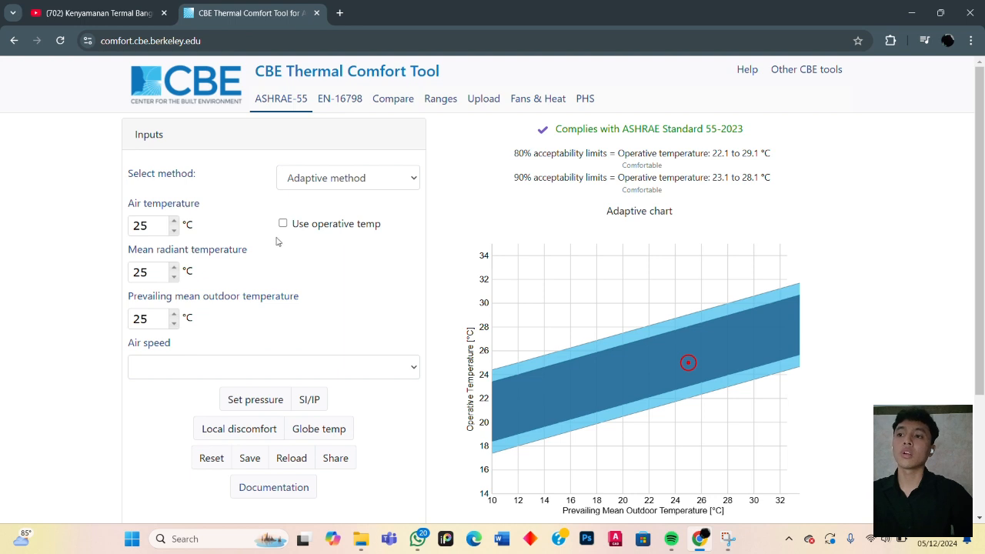
{"action": "left_click", "coordinate": [283, 224]}
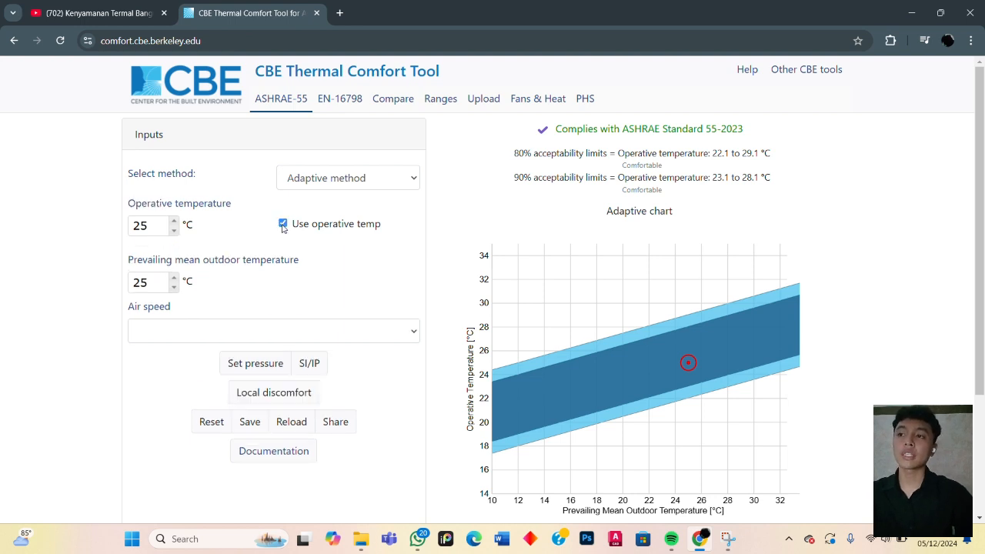
{"action": "left_click", "coordinate": [283, 226]}
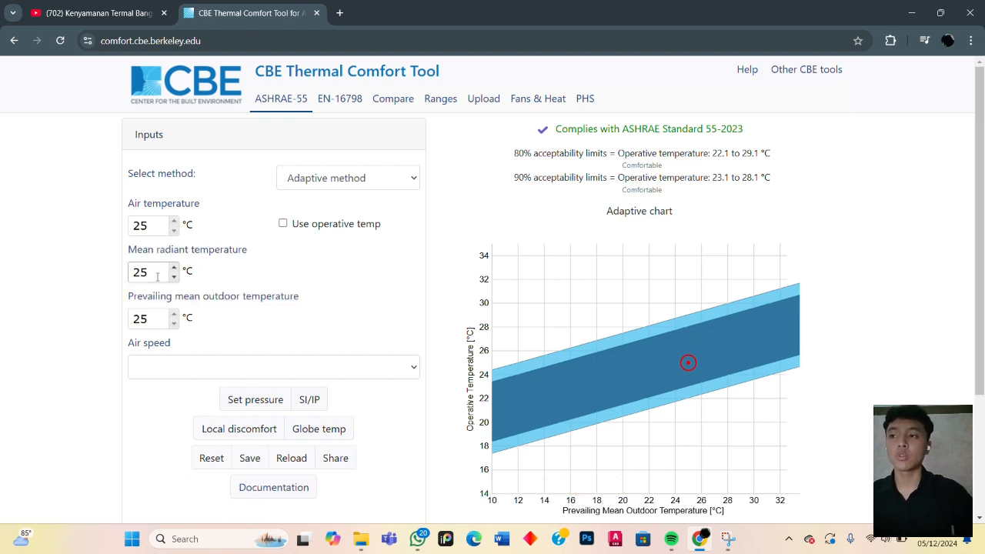
{"action": "left_click", "coordinate": [282, 224]}
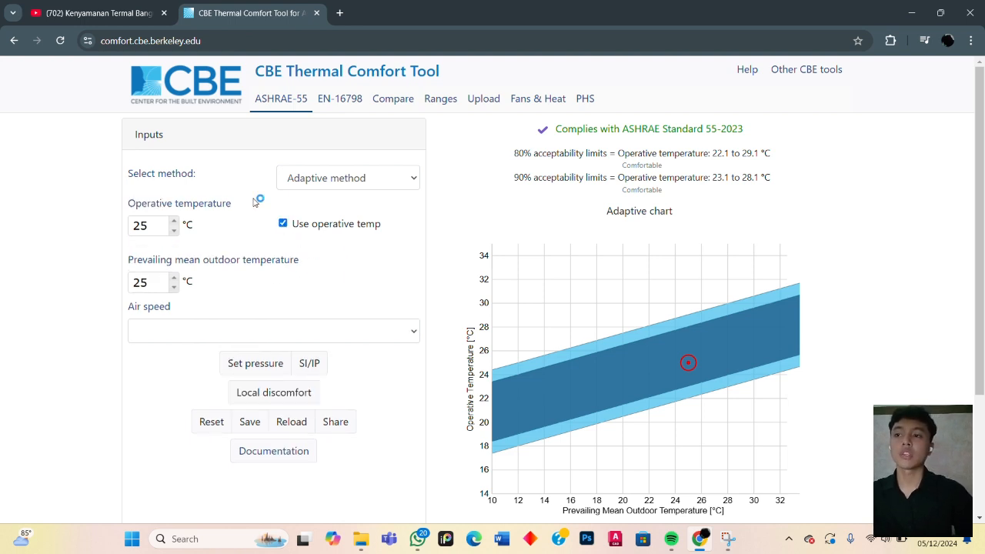
- Set the adaptive method's operative temperature to 30 °C and check the acceptability limits and adaptive chart
{"action": "double_click", "coordinate": [147, 225]}
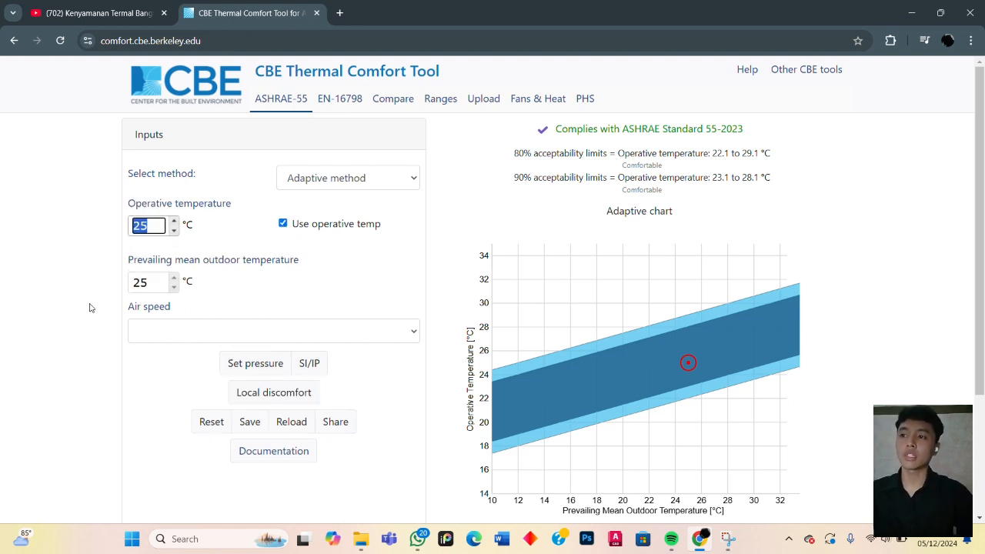
{"action": "type", "text": "30"}
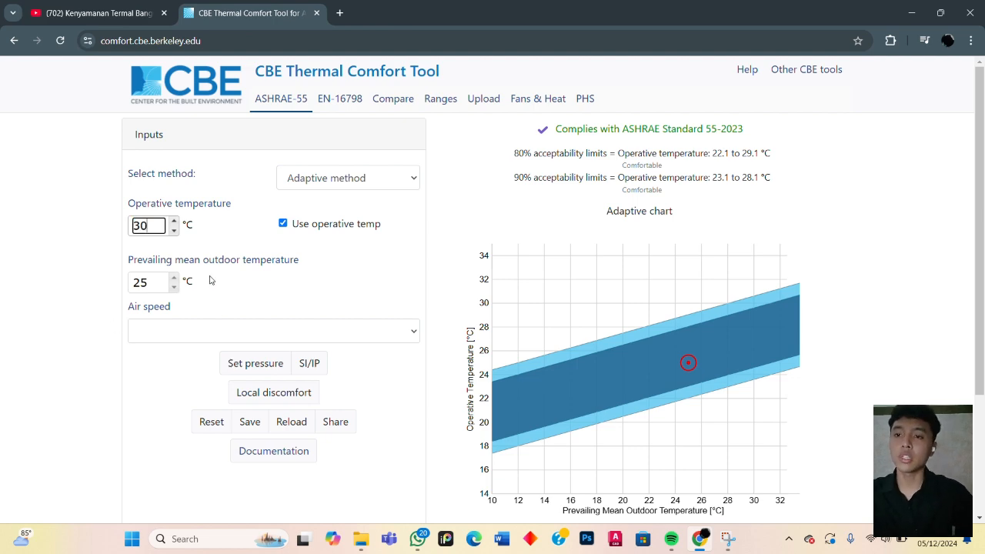
{"action": "key", "text": "Tab"}
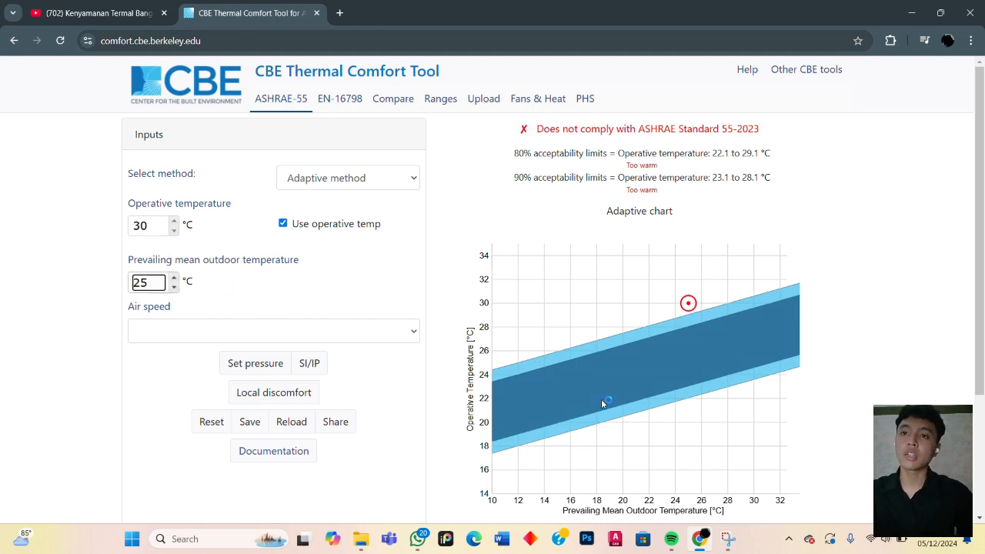
{"action": "scroll", "coordinate": [677, 316], "scroll_direction": "down", "scroll_amount": 2}
{"action": "scroll", "coordinate": [685, 296], "scroll_direction": "up", "scroll_amount": 2}
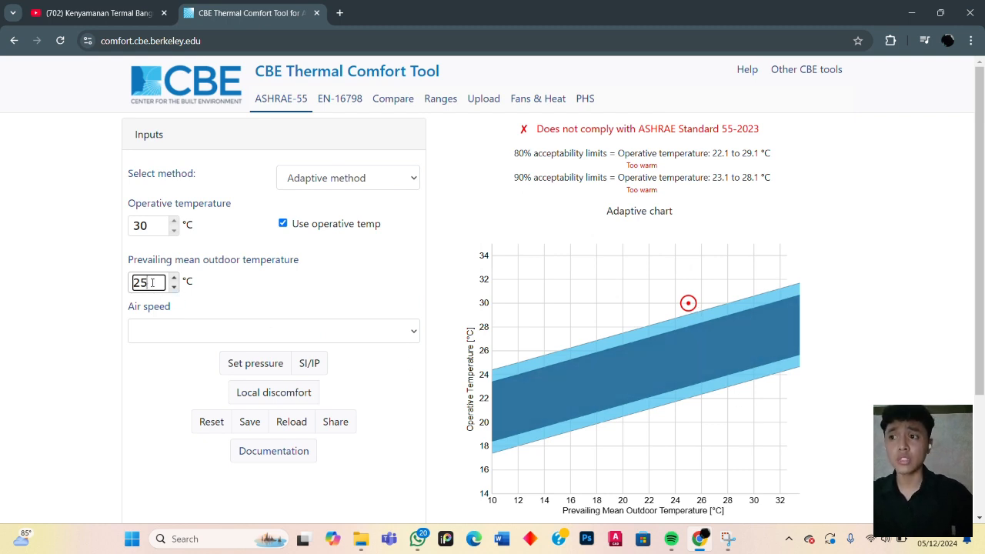
- Set the prevailing mean outdoor temperature to 15 °C
{"action": "left_click_drag", "start_coordinate": [149, 283], "coordinate": [44, 362]}
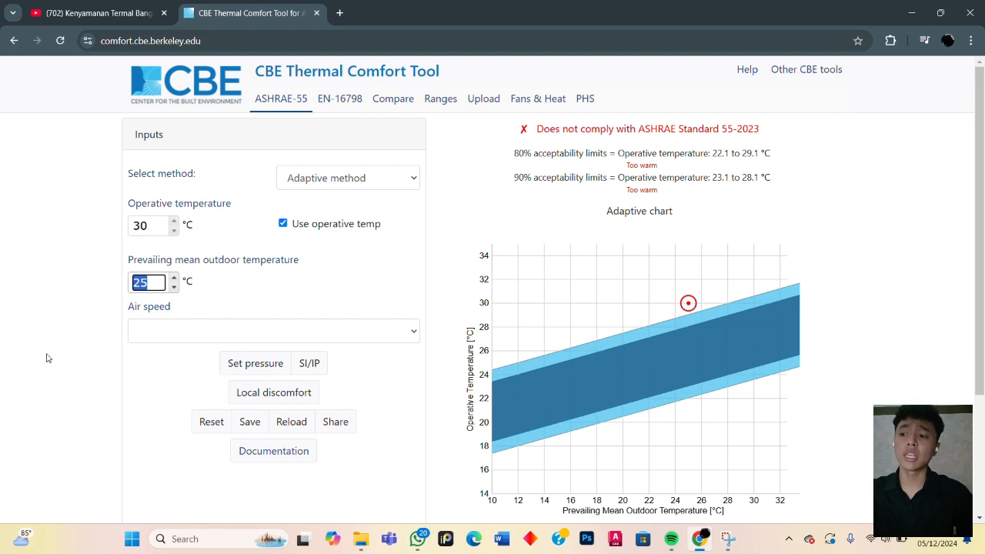
{"action": "type", "text": "15"}
{"action": "key", "text": "Return"}
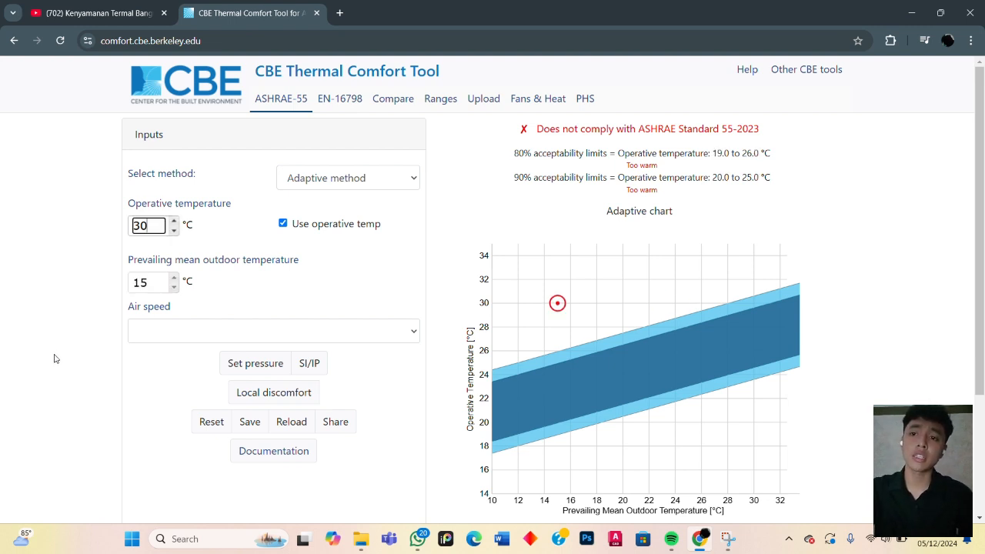
- Set the air speed to 1.2 m/s (236 fpm) and check the comfort verdict under the 80% acceptability limits
{"action": "left_click", "coordinate": [187, 333]}
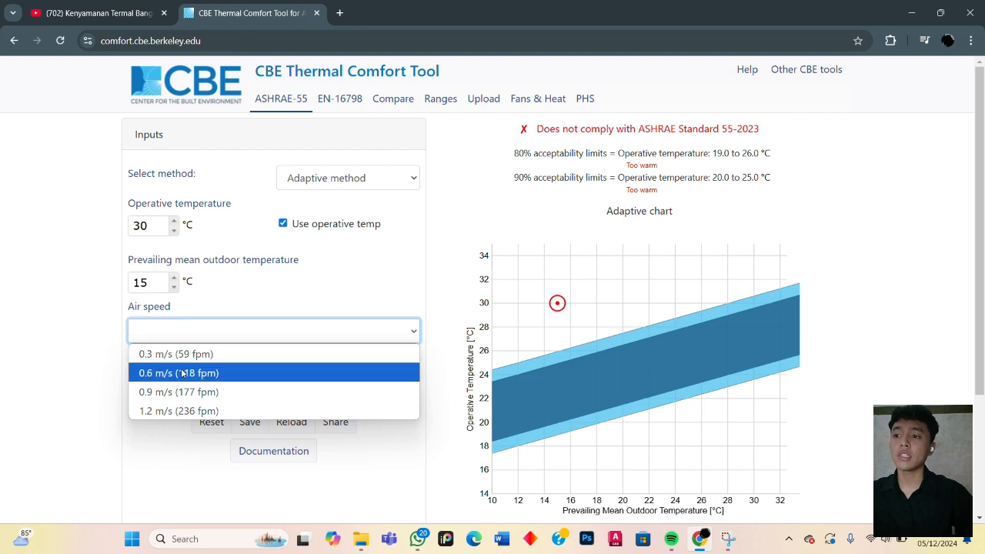
{"action": "left_click", "coordinate": [173, 410]}
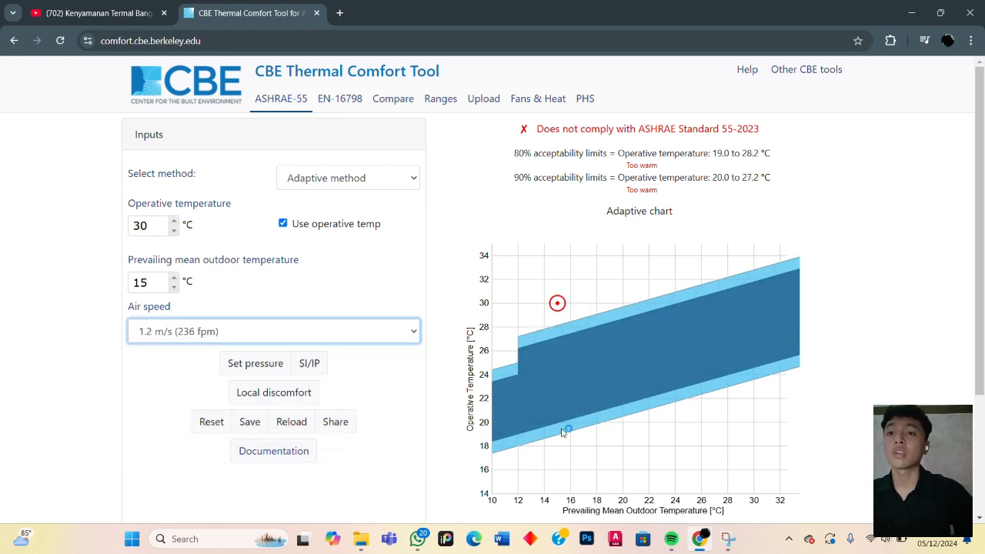
{"action": "left_click", "coordinate": [628, 168]}
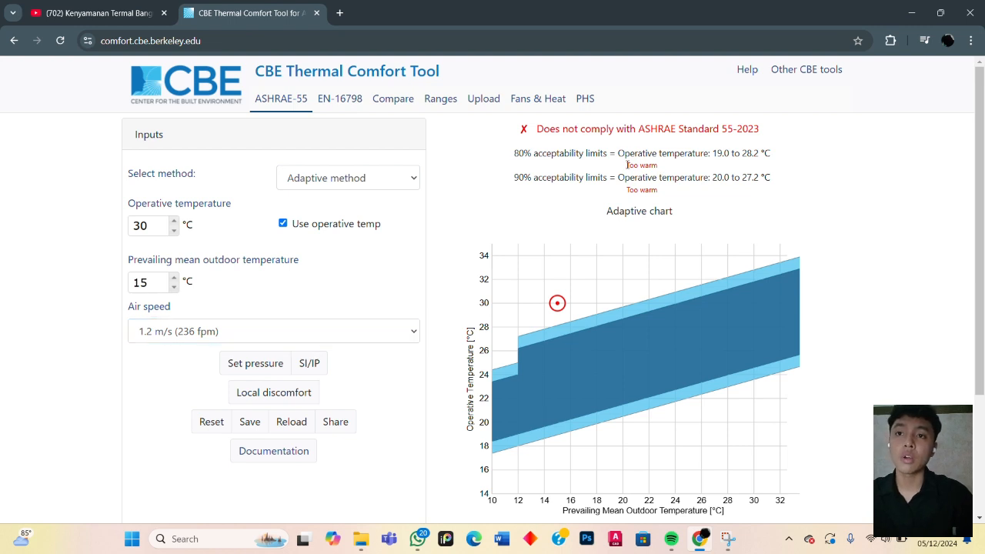
{"action": "left_click_drag", "start_coordinate": [626, 165], "coordinate": [659, 164]}
{"action": "left_click", "coordinate": [723, 215]}
- Set the operative temperature to 22 °C and review the compliance result, adaptive chart and applicability note
{"action": "left_click", "coordinate": [154, 225]}
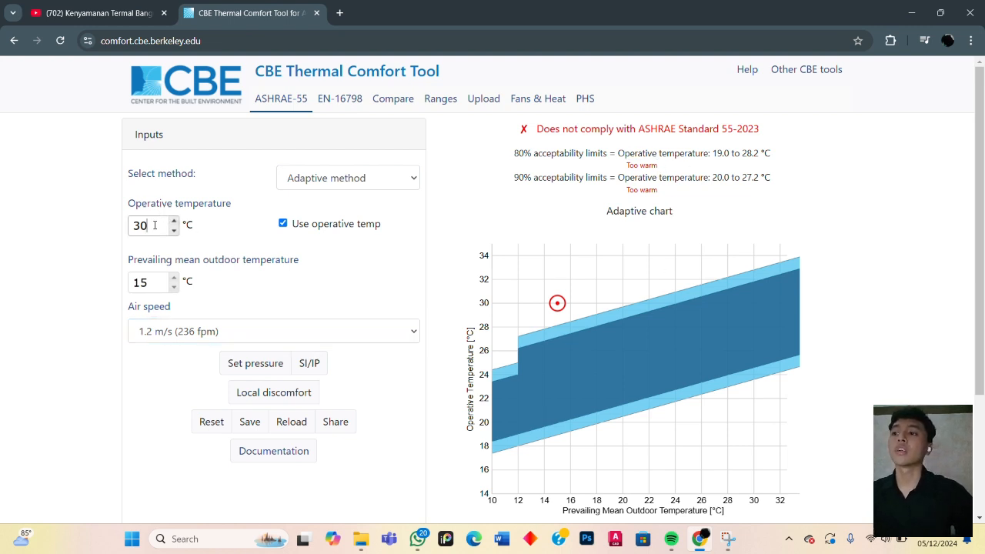
{"action": "double_click", "coordinate": [154, 224]}
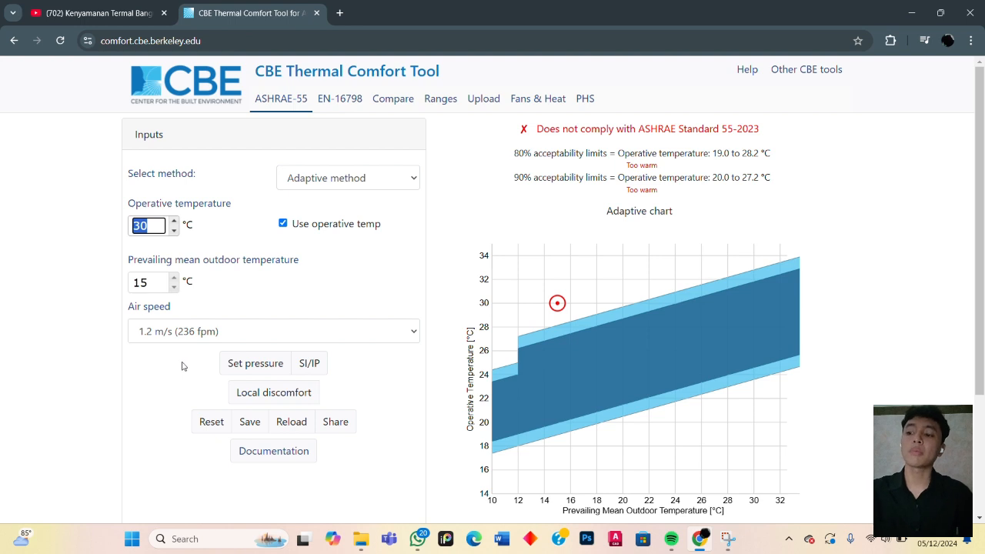
{"action": "type", "text": "2"}
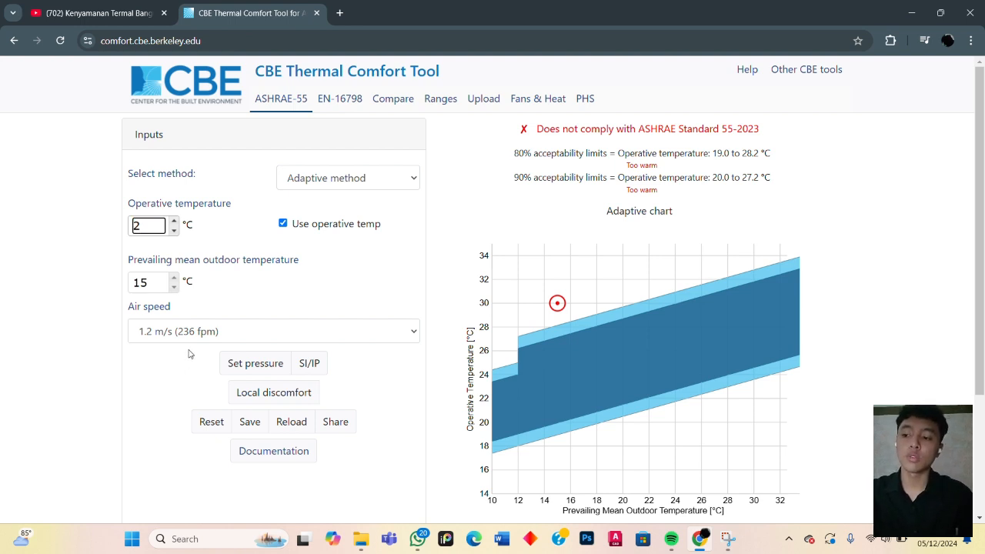
{"action": "type", "text": "2"}
{"action": "key", "text": "Tab"}
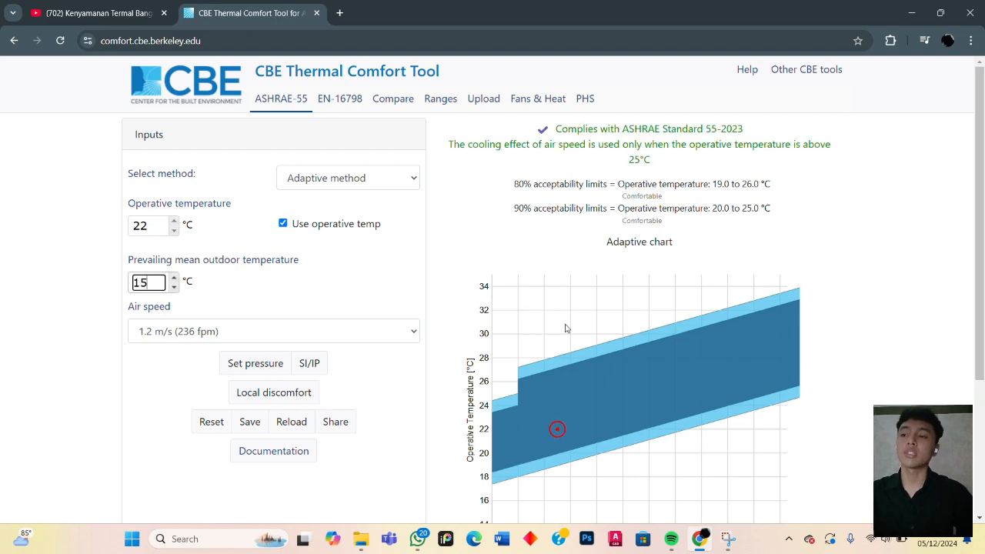
{"action": "scroll", "coordinate": [565, 328], "scroll_direction": "down", "scroll_amount": 2}
{"action": "left_click", "coordinate": [145, 272]}
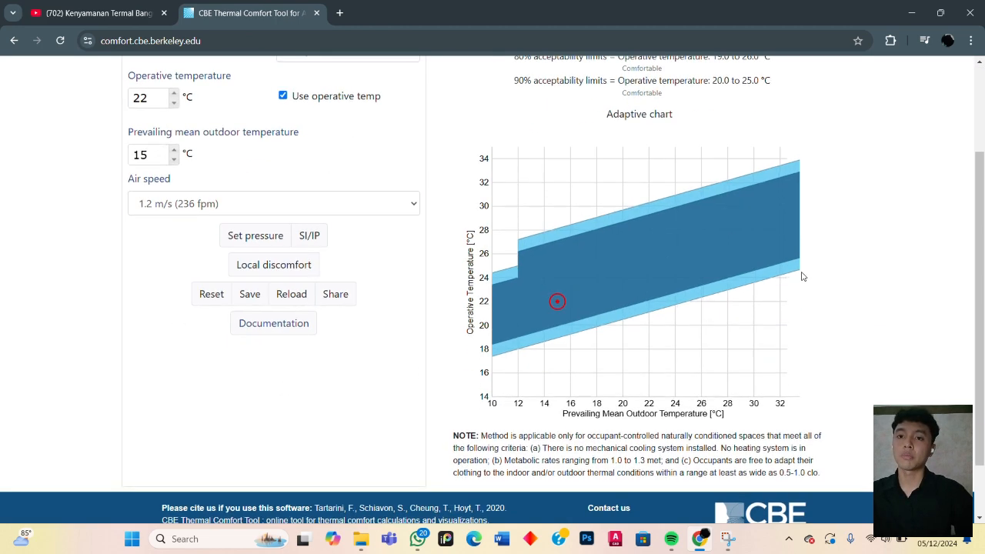
{"action": "scroll", "coordinate": [803, 276], "scroll_direction": "up", "scroll_amount": 2}
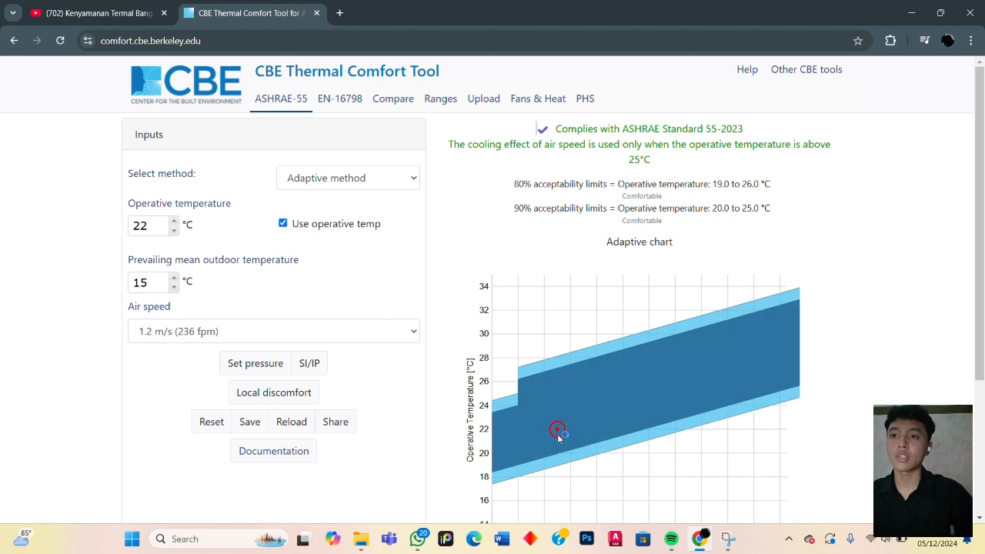